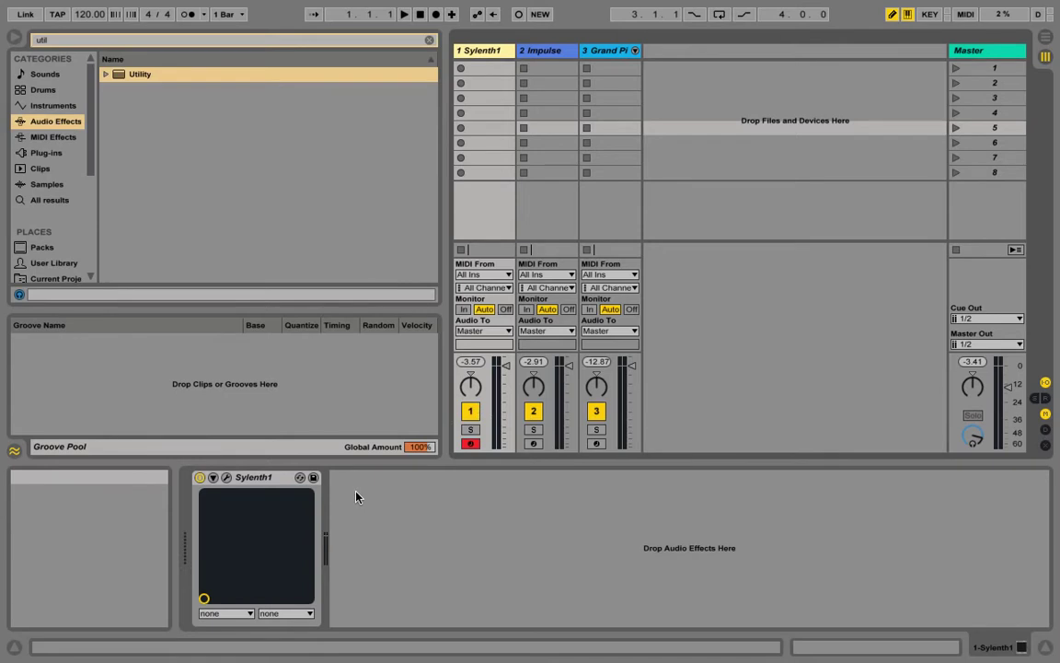
- Open the Sylenth1 instrument on track 1, play a few notes to hear its sound, and close its window
click(227, 477)
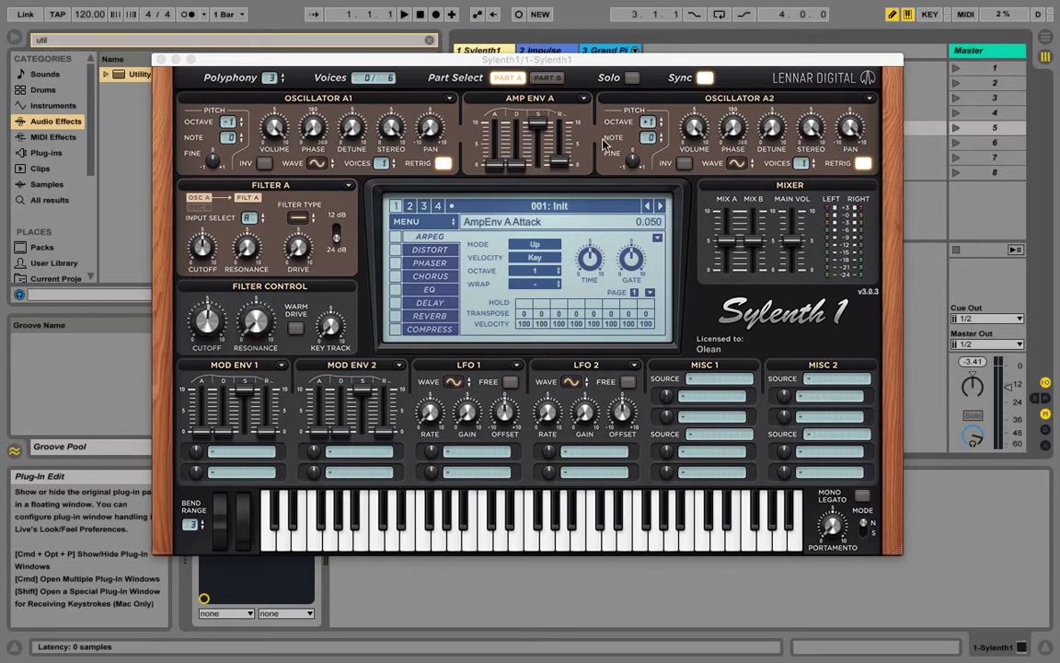
key(a)
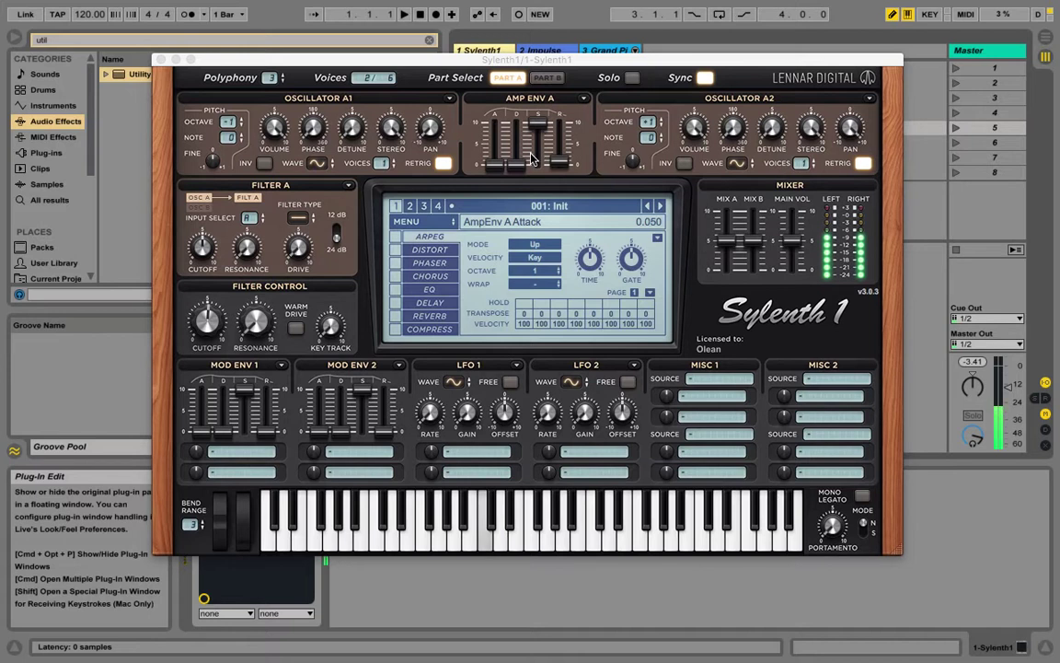
key(a)
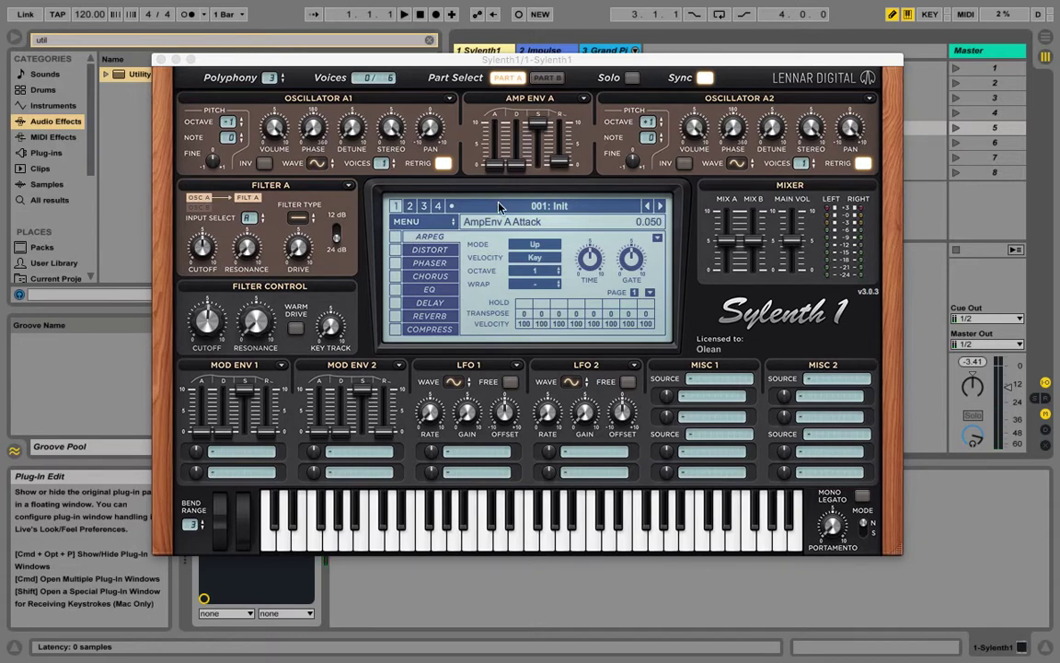
key(a)
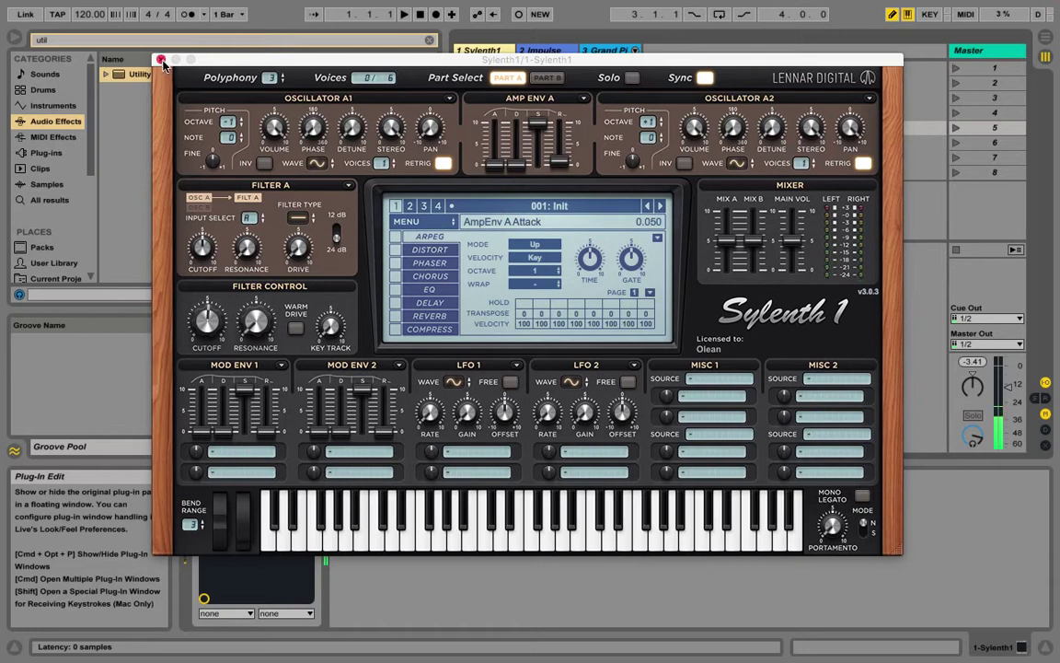
click(162, 60)
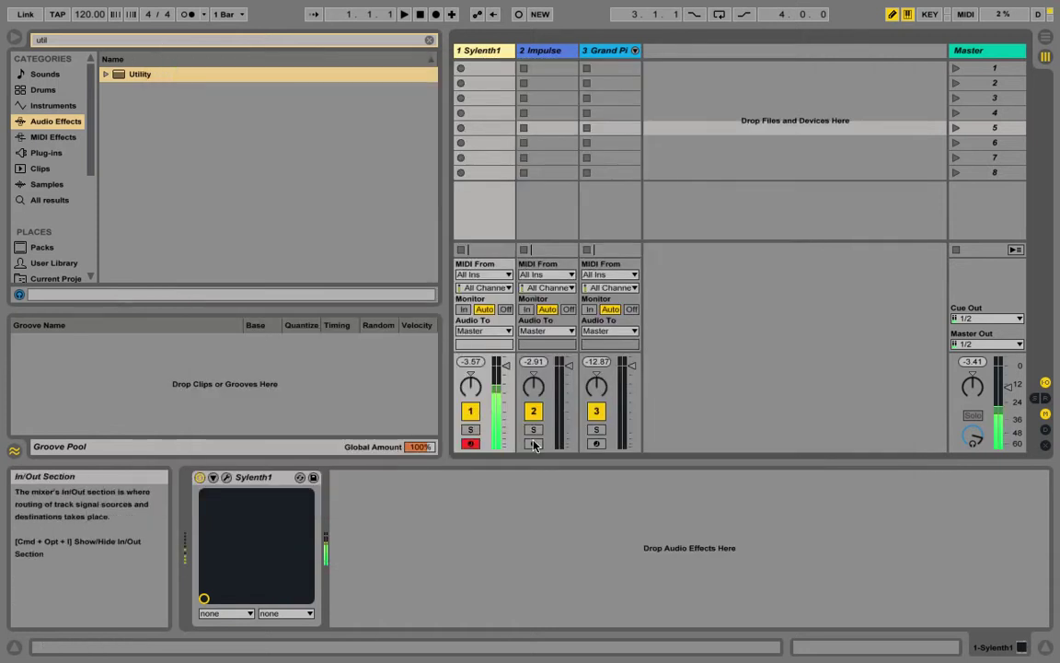
- Demonstrate panning on the Sylenth1 track by turning it right and then to 50L, and reset the pan to centre
click(471, 387)
drag(471, 388, 470, 369)
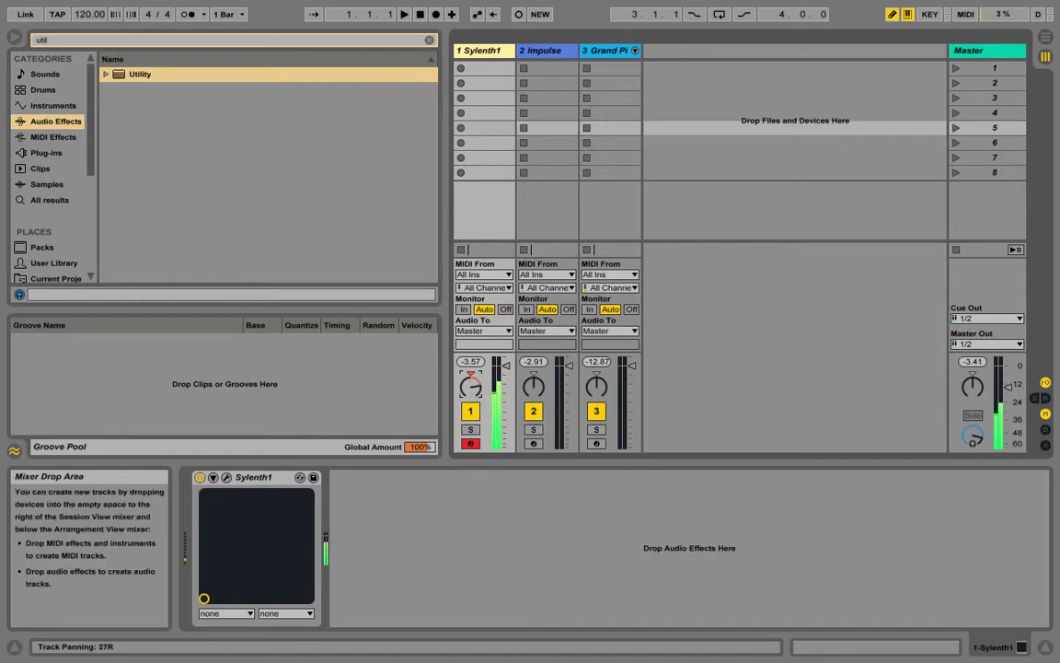
drag(470, 370, 470, 349)
drag(471, 393, 471, 397)
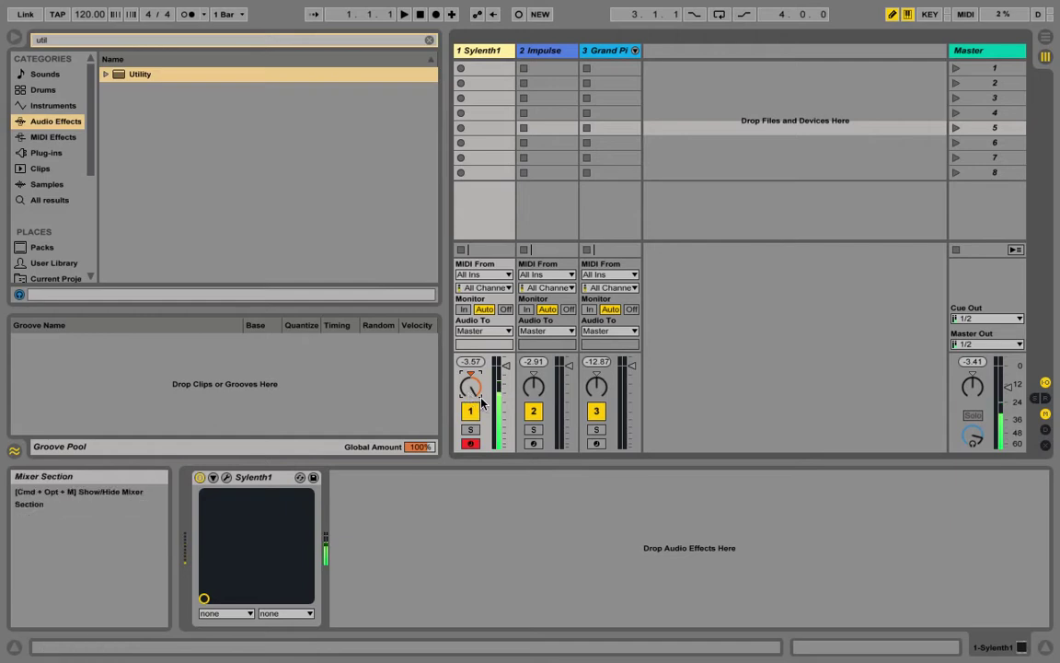
drag(481, 402, 469, 405)
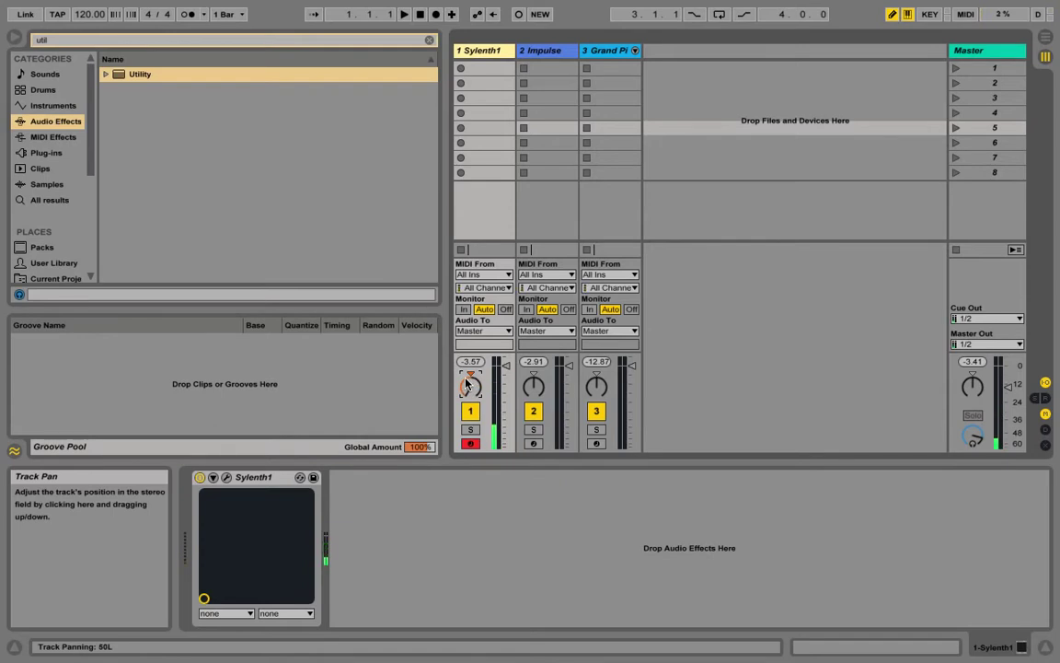
key(Delete)
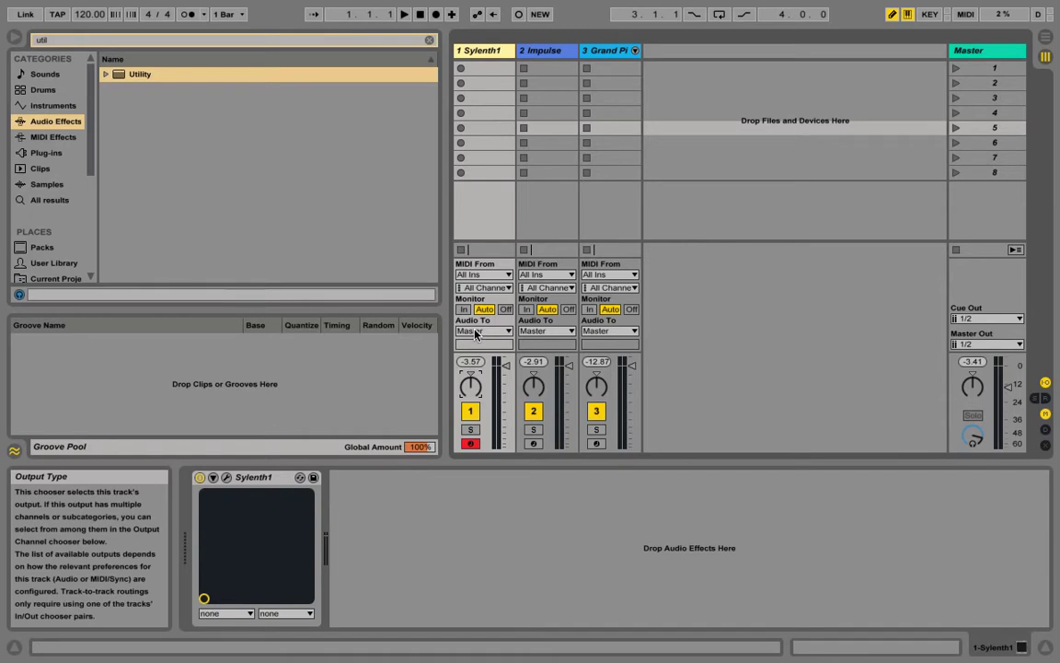
- Switch to Preview to view the piano microphone screenshot, moving its window and the Record window aside
mouse_move(624, 644)
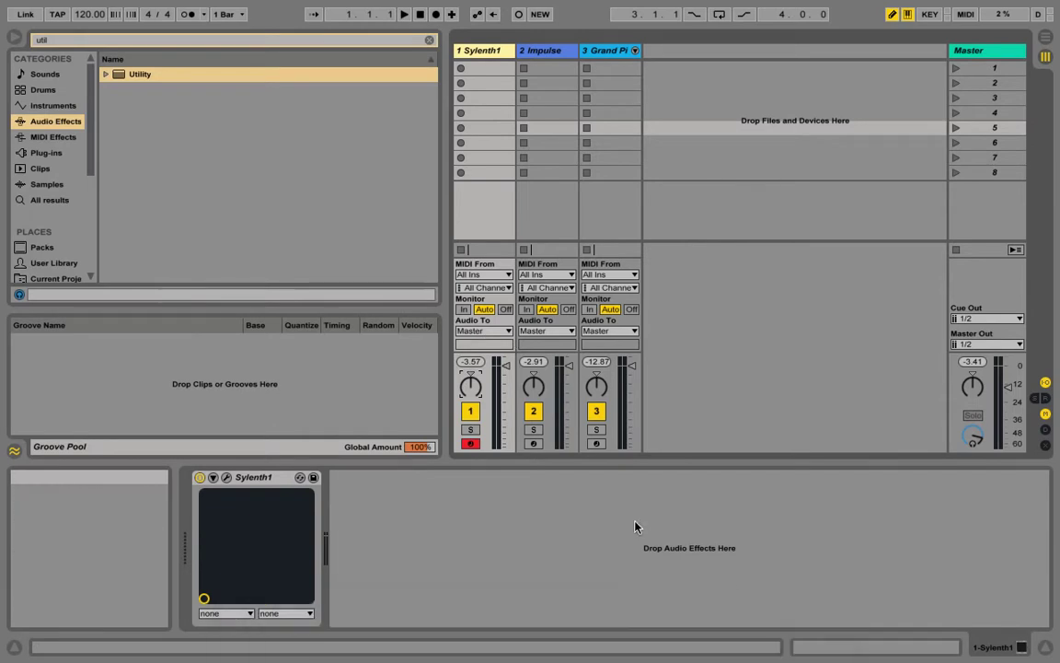
mouse_move(745, 648)
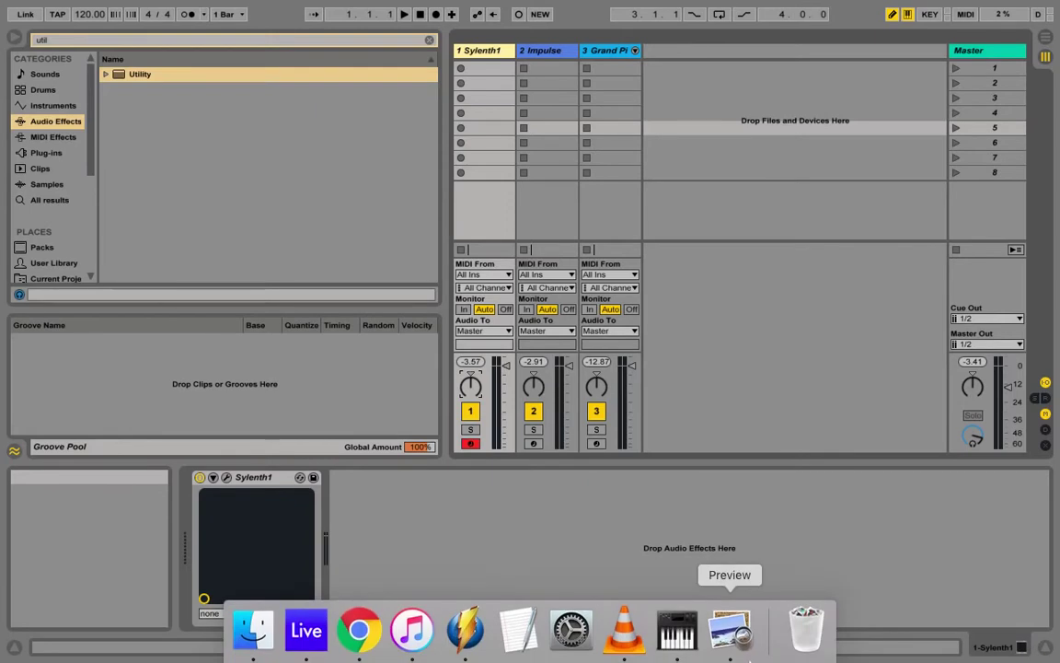
click(733, 633)
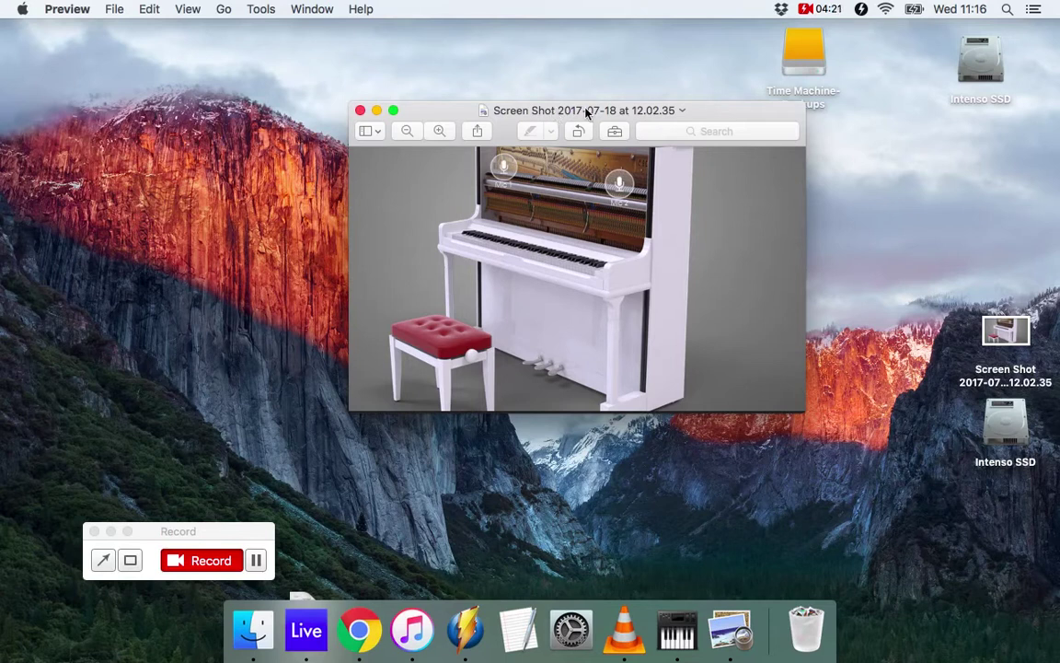
drag(586, 112, 173, 45)
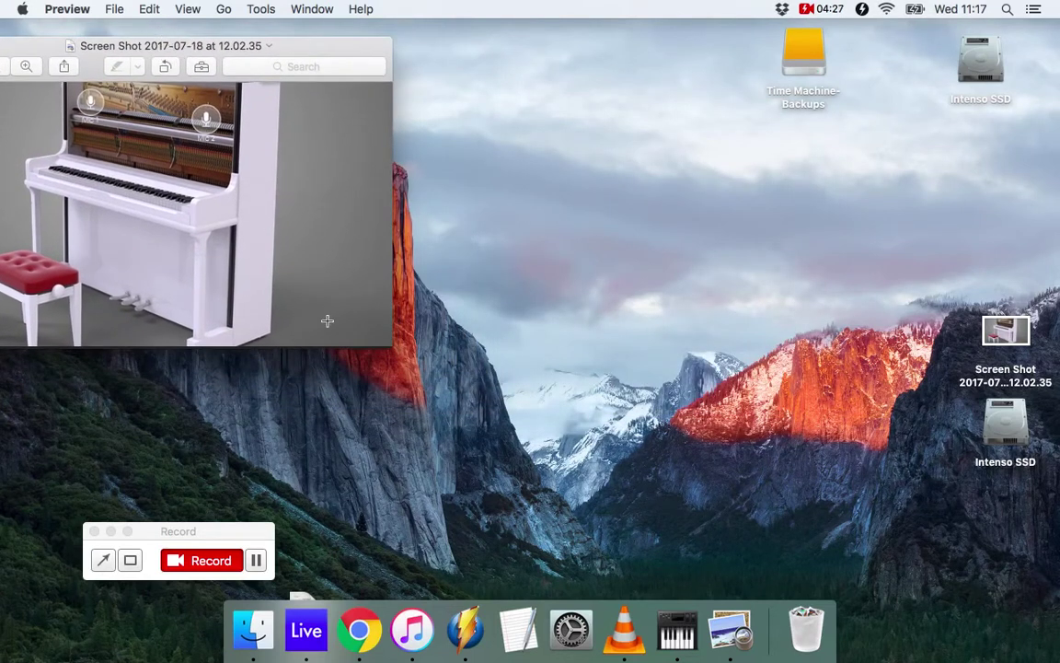
drag(232, 531, 600, 539)
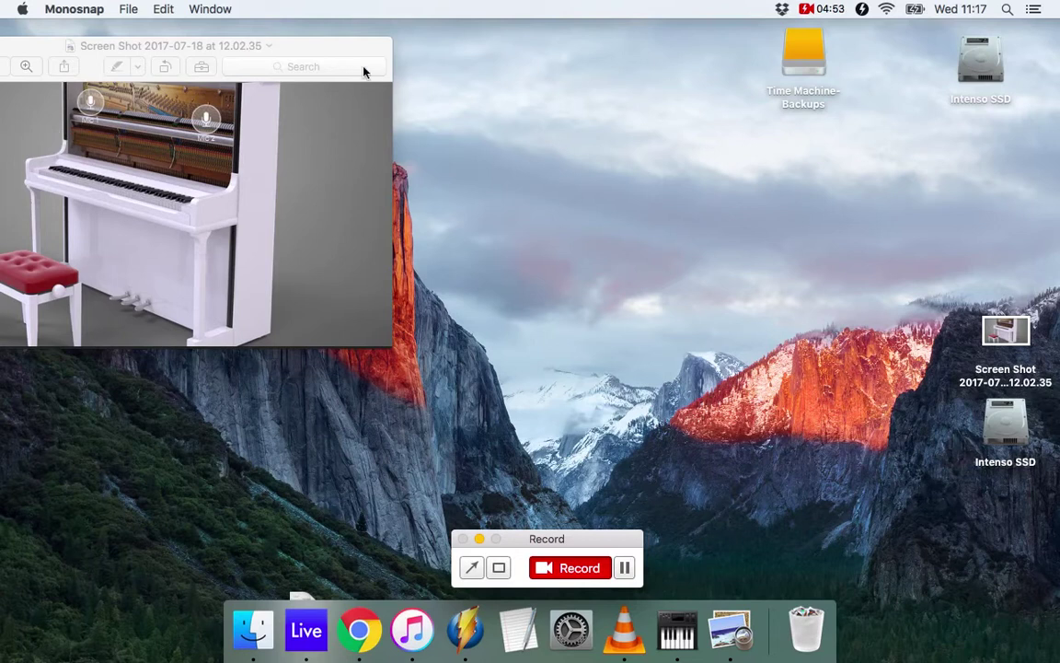
- Reposition the piano screenshot window while examining the two microphone positions, and close the image
drag(337, 55, 305, 38)
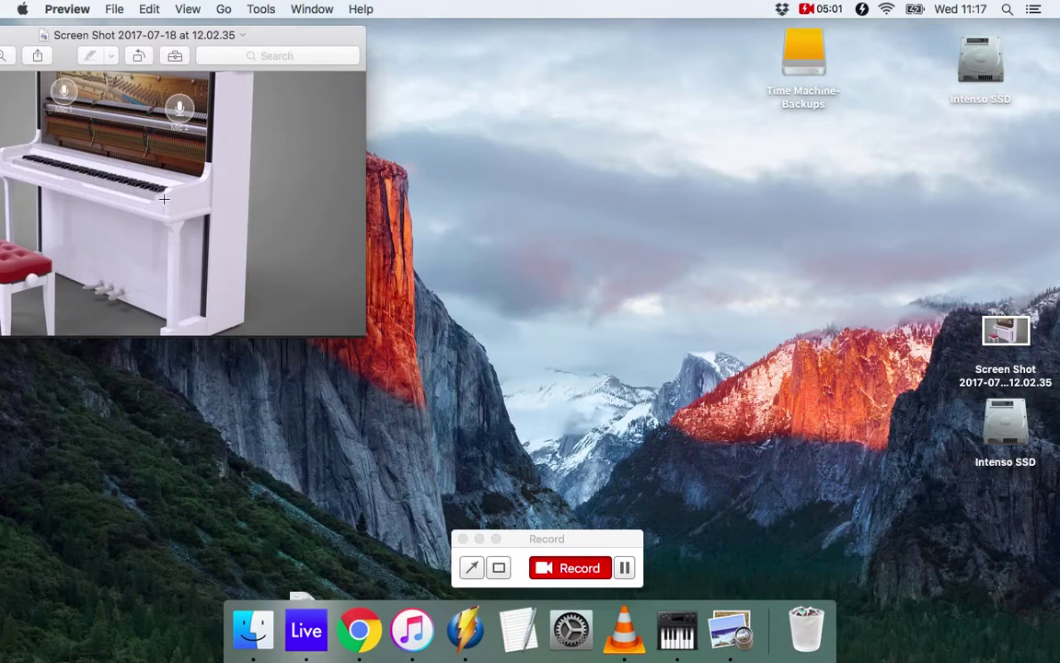
drag(150, 35, 123, 49)
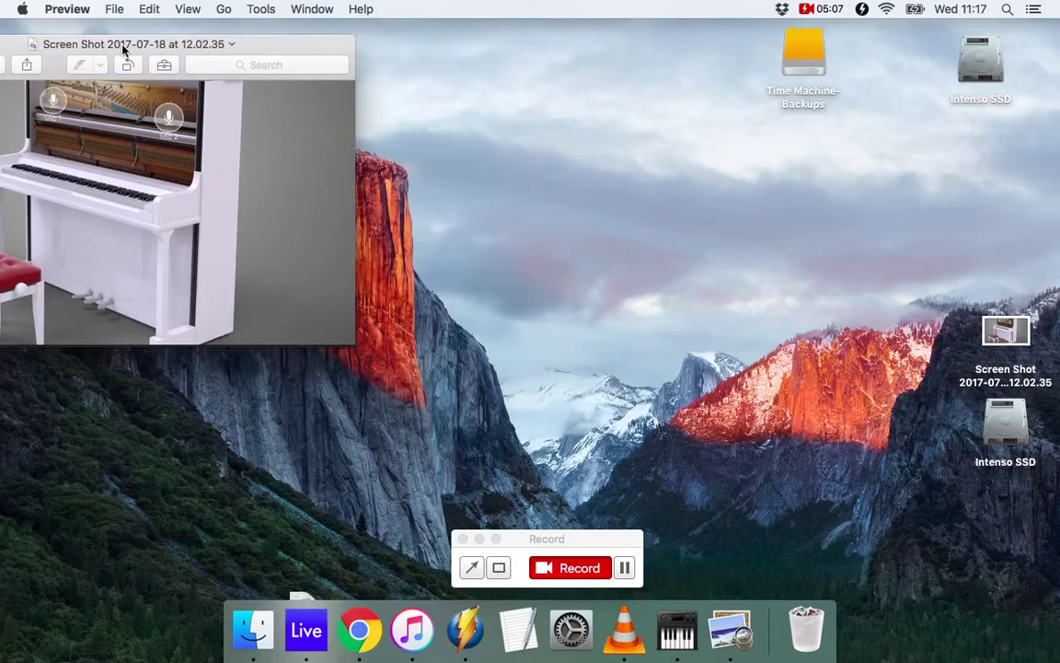
drag(124, 49, 168, 46)
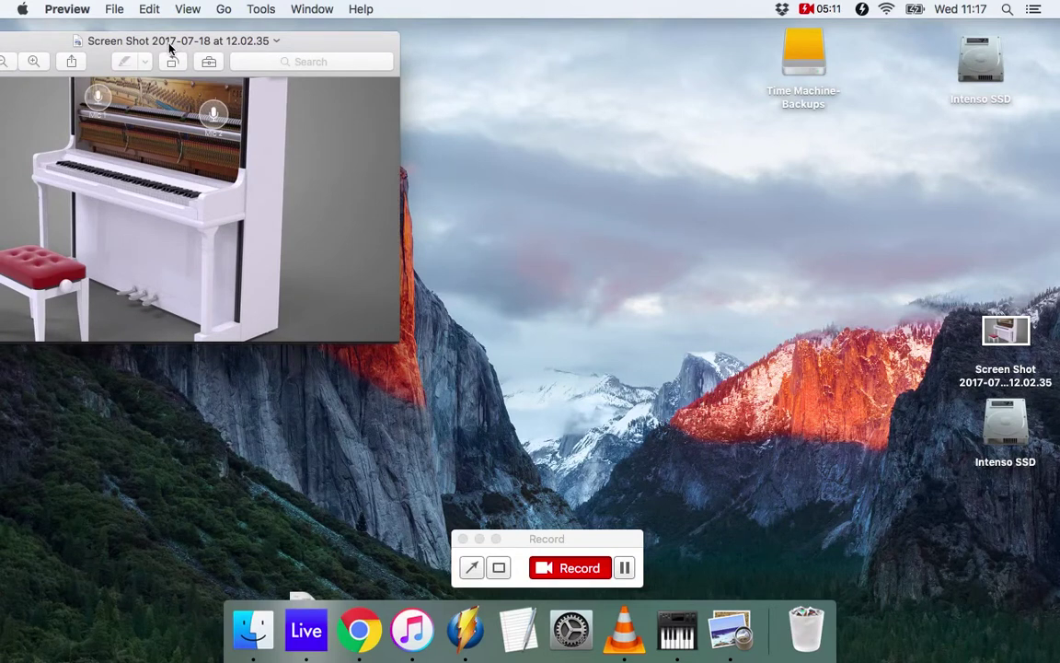
double_click(79, 42)
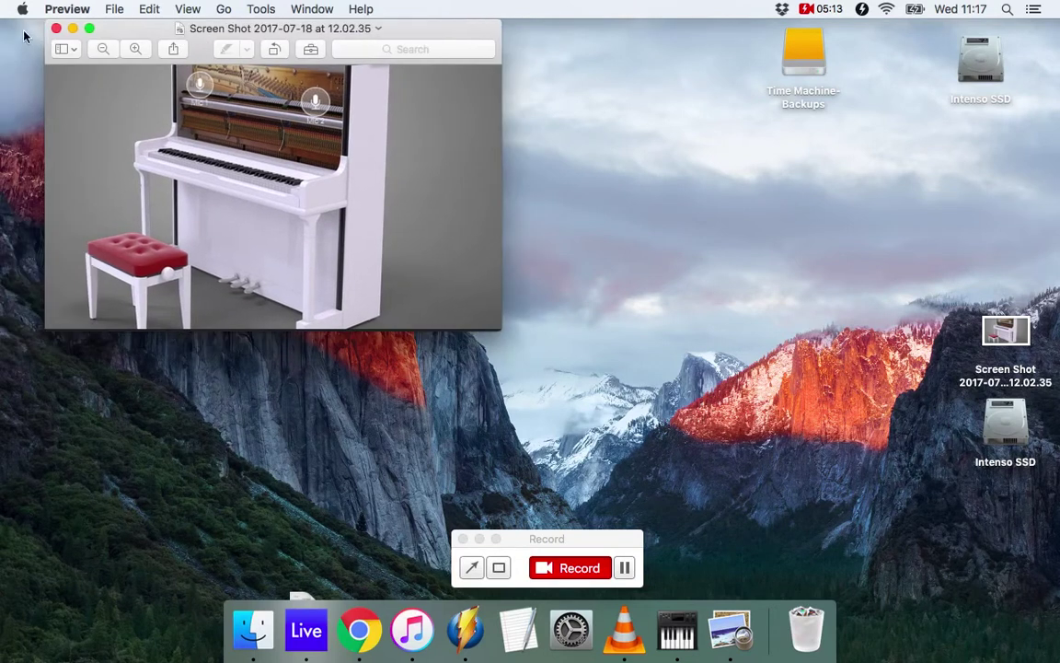
click(51, 27)
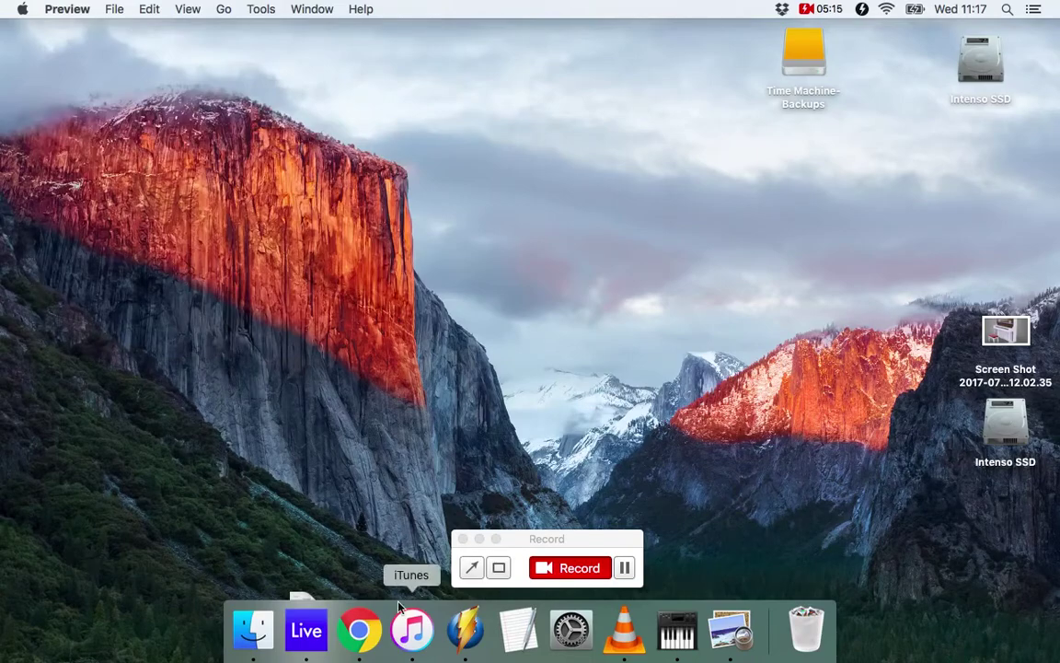
- Switch to Ableton Live and audition the piano sample in the Impulse track with its pan at 50R
click(308, 630)
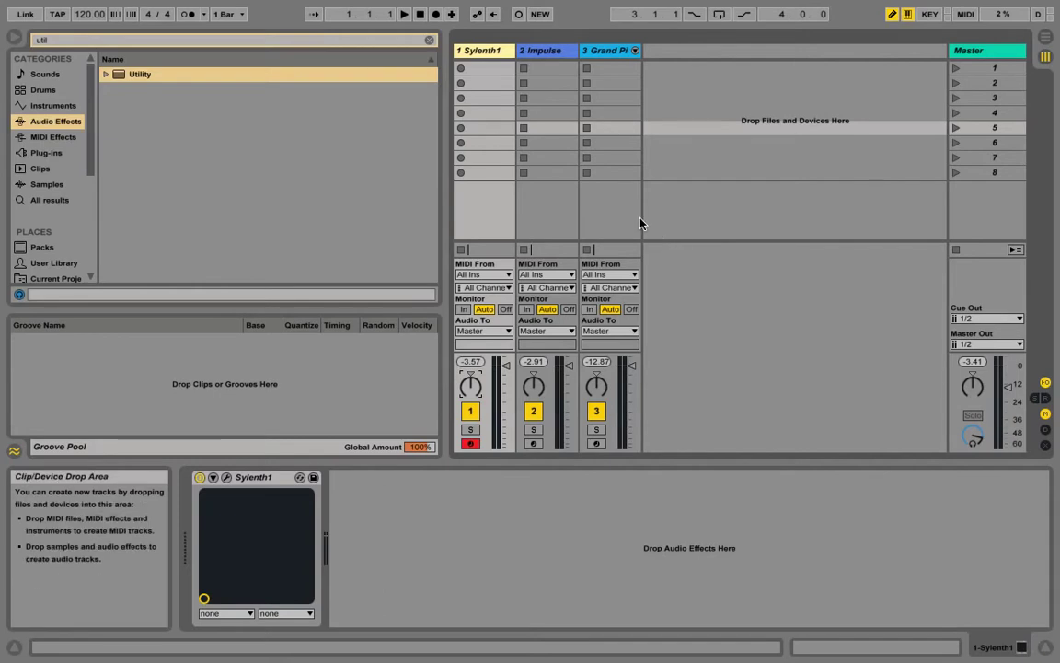
click(547, 127)
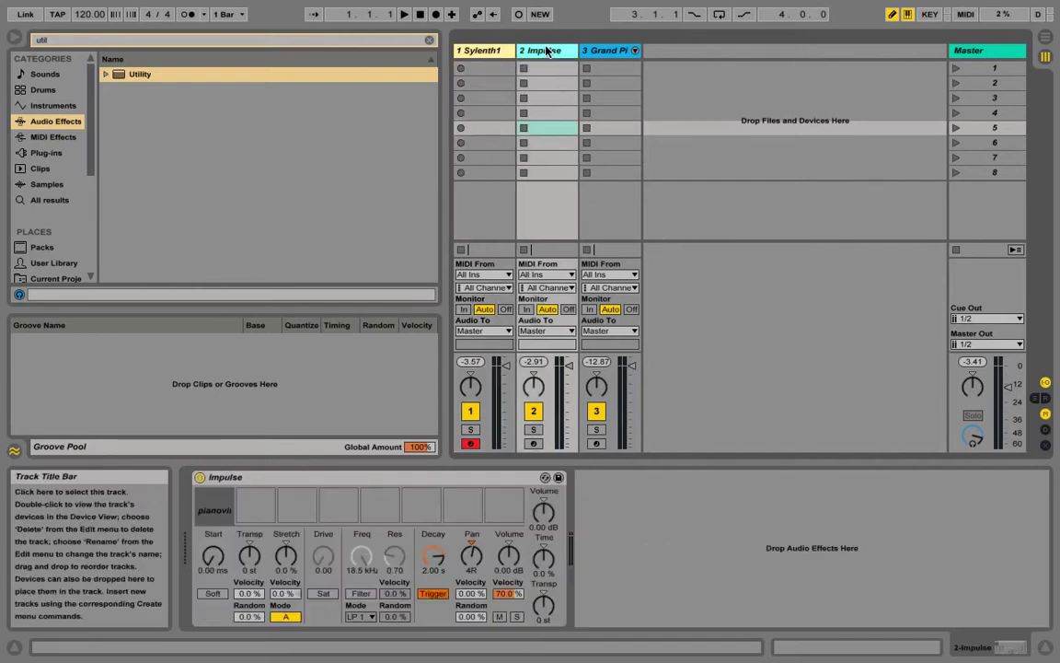
click(215, 498)
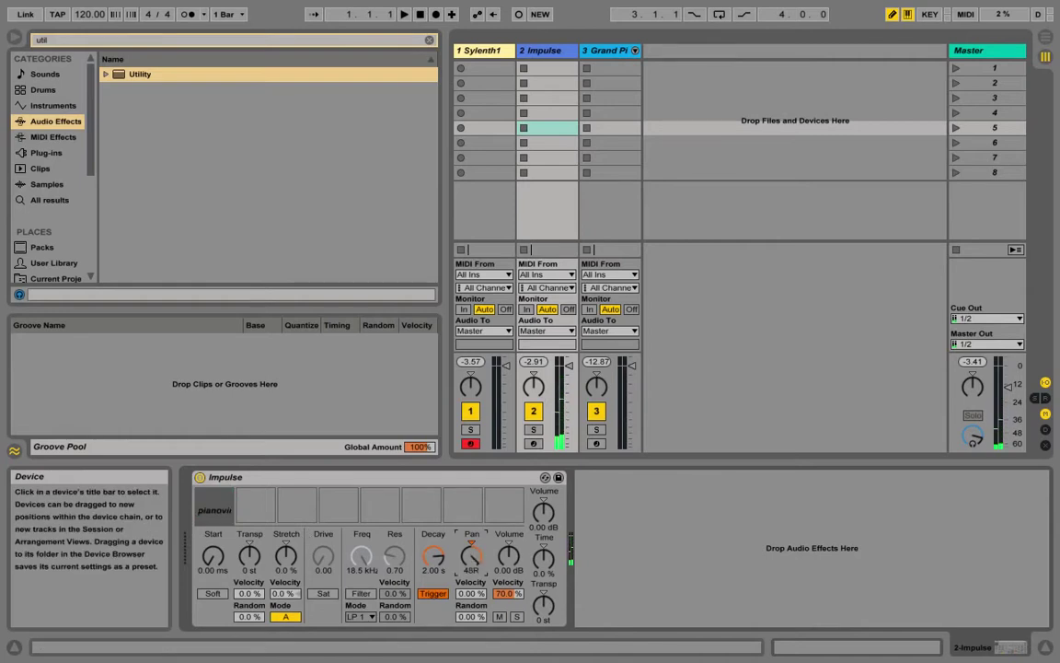
click(215, 497)
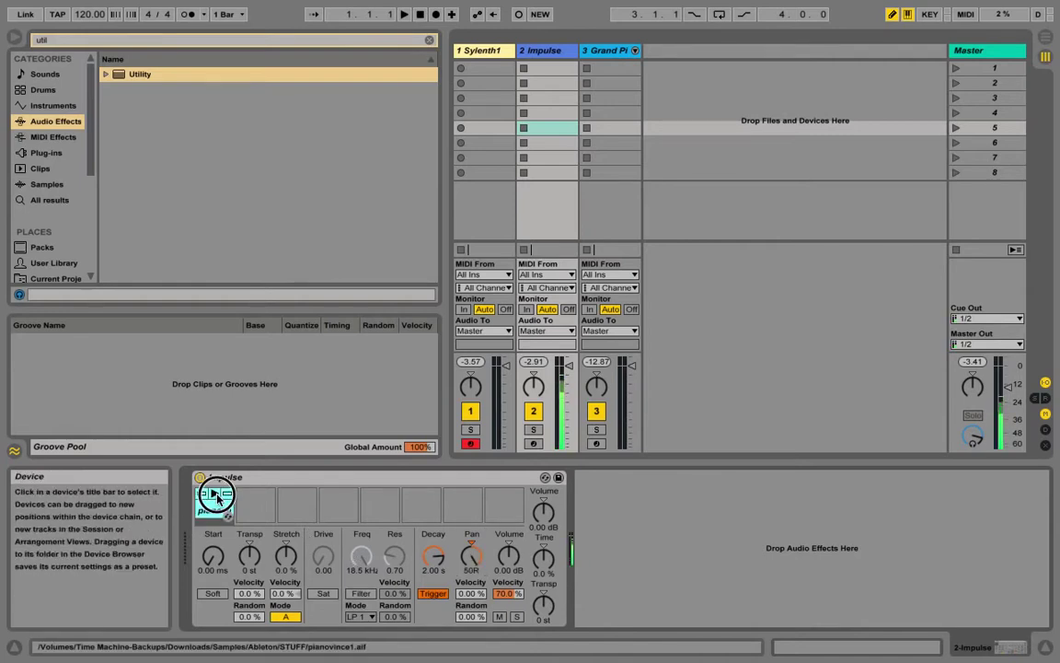
- Audition the Impulse piano sample panned to 50L, and reset its pan to centre
drag(471, 554, 471, 589)
click(215, 497)
click(216, 497)
click(216, 496)
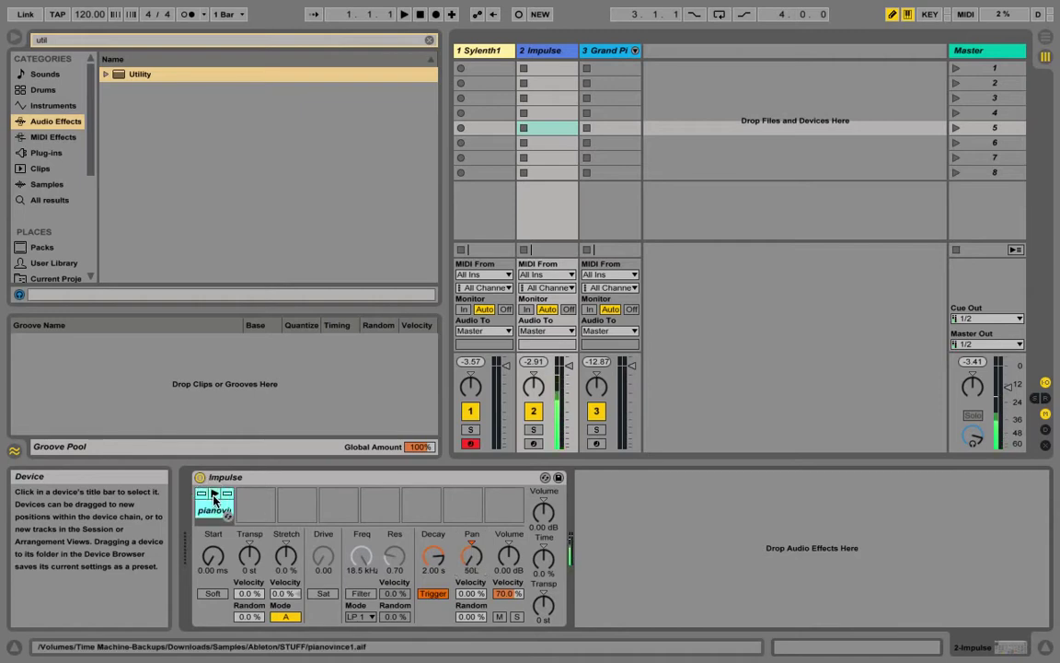
click(214, 497)
drag(472, 550, 475, 546)
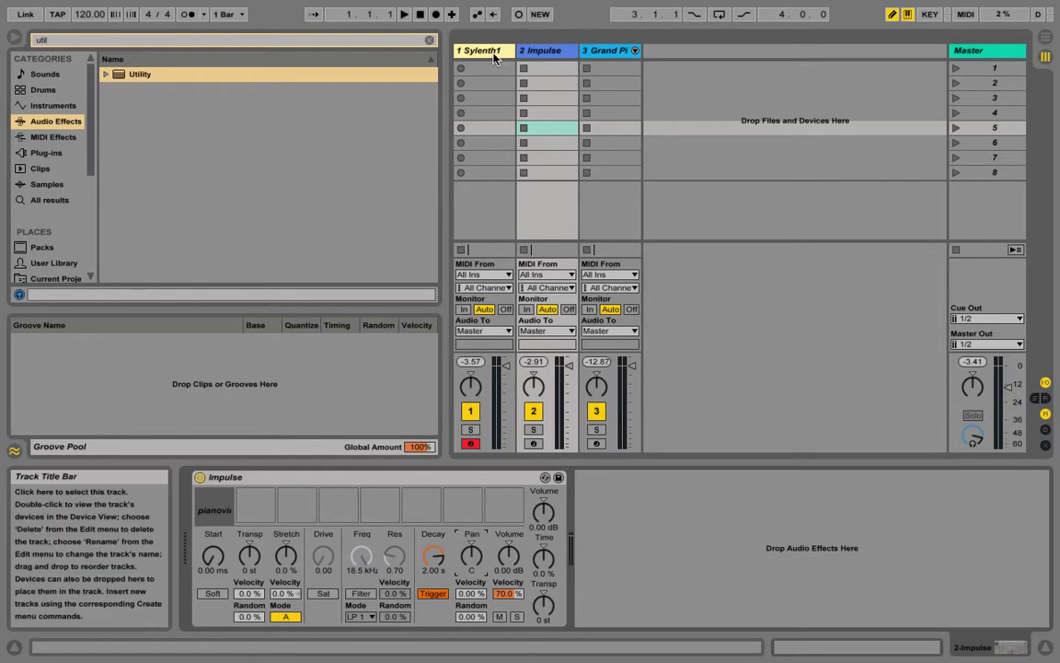
- Duplicate the Sylenth1 track and delete the extra copy so that only one duplicate remains
click(495, 55)
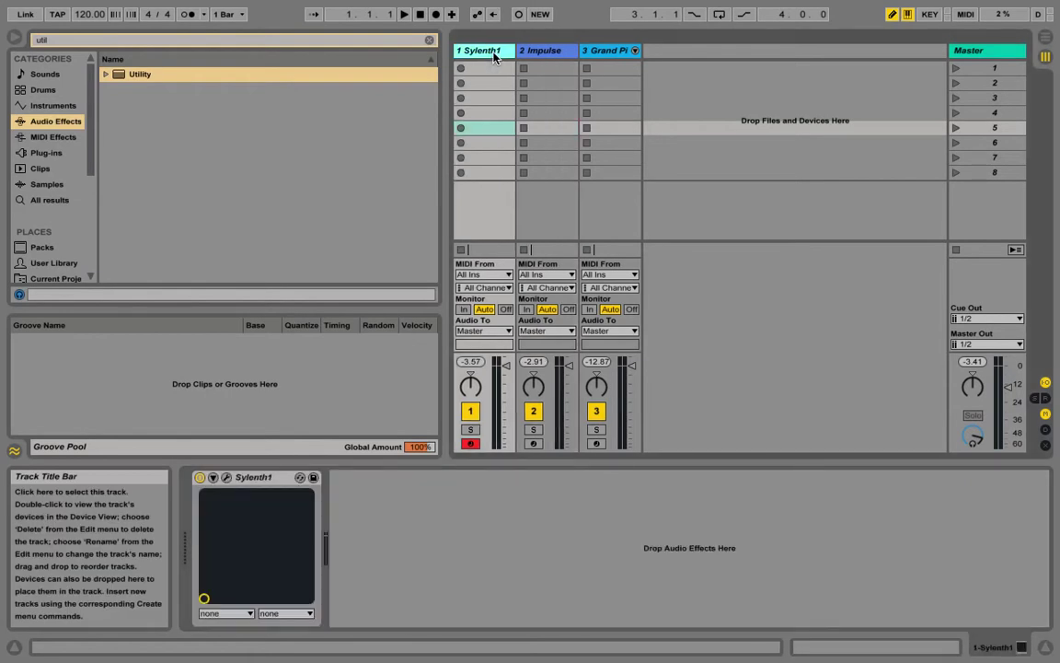
key(ctrl+d)
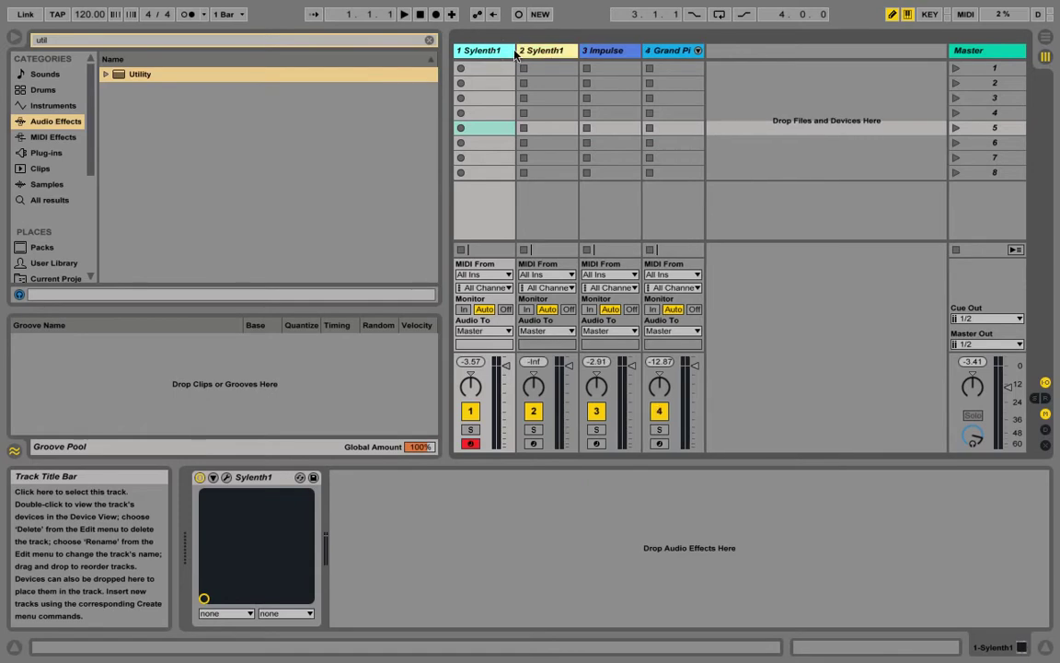
key(ctrl+d)
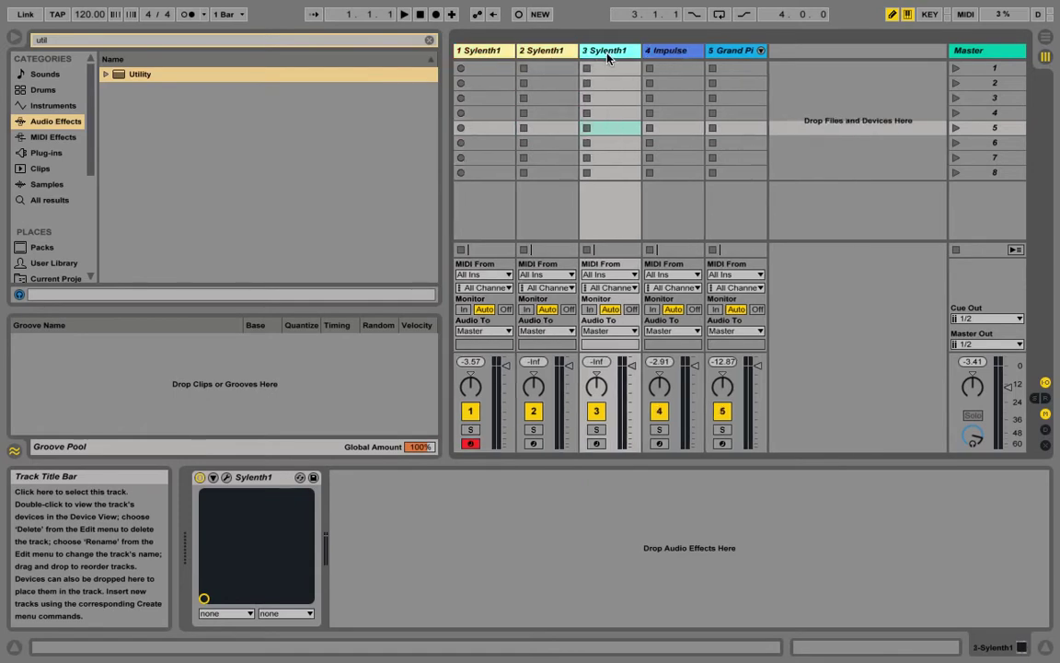
key(Delete)
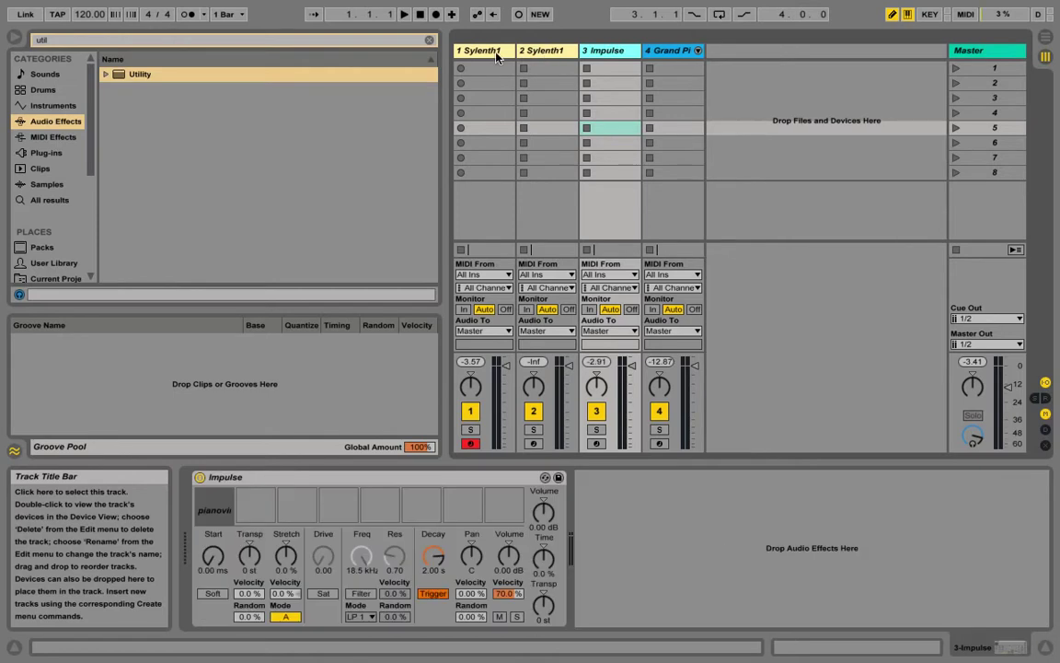
- Set the Oscillator A2 voices to 0 in the Sylenth1 on track 1, and close its window
click(471, 128)
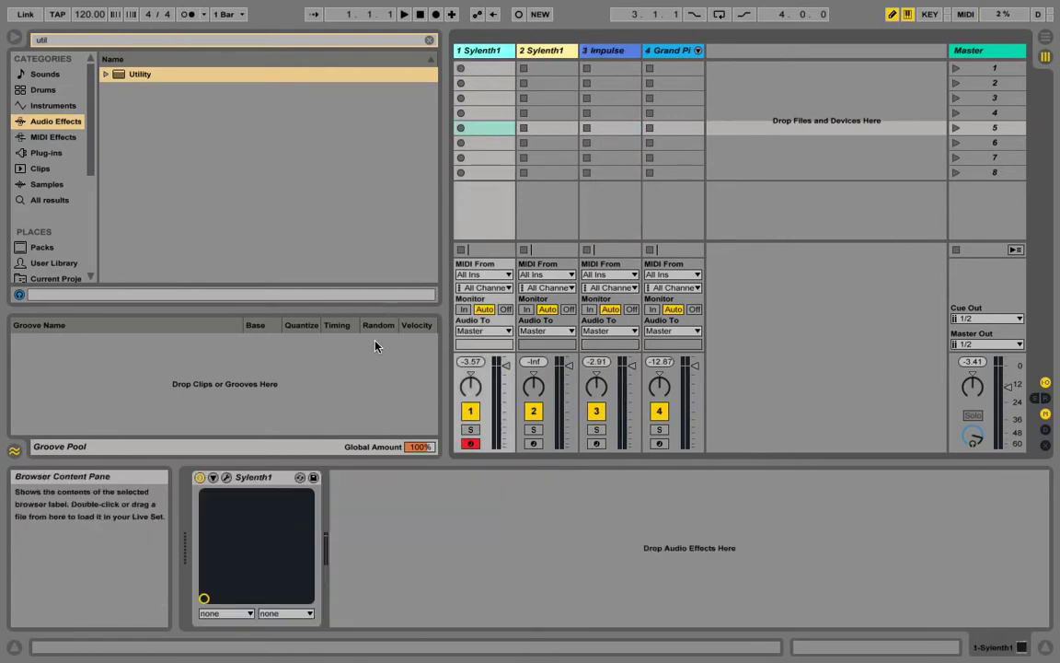
click(226, 476)
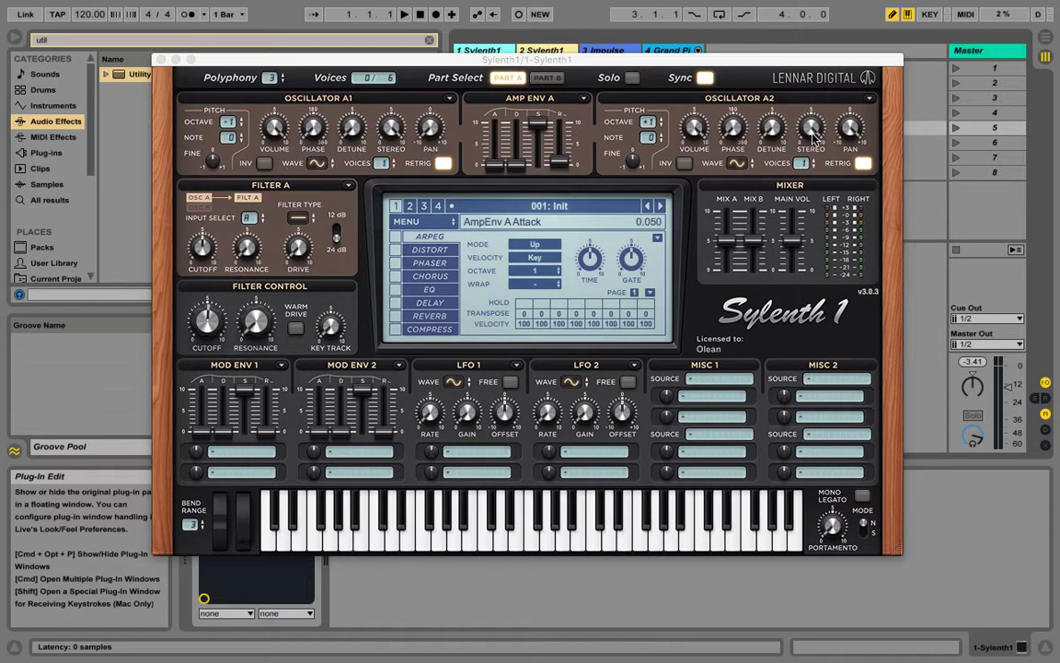
drag(803, 163, 801, 203)
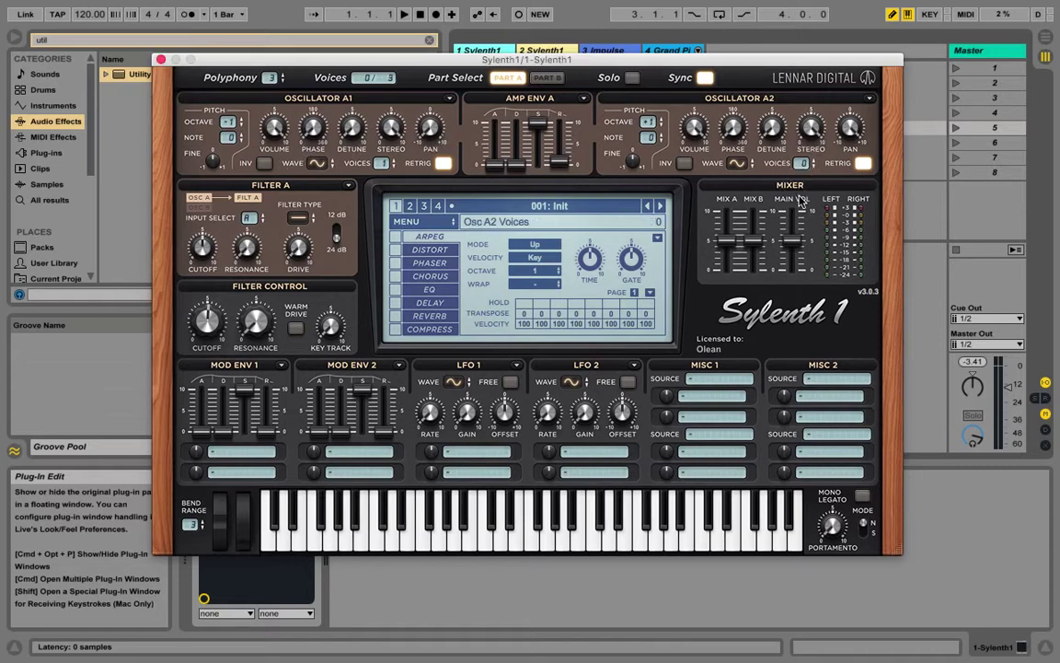
click(161, 61)
- Open the duplicated Sylenth1 on track 2 and set its Oscillator A1 voices to 0
click(539, 51)
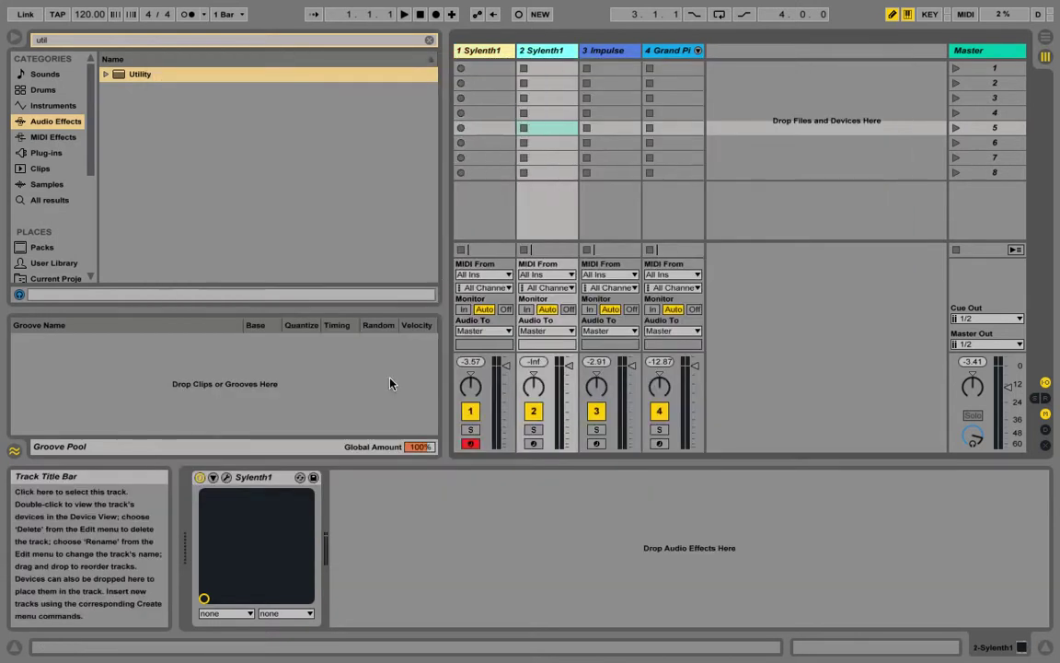
click(226, 476)
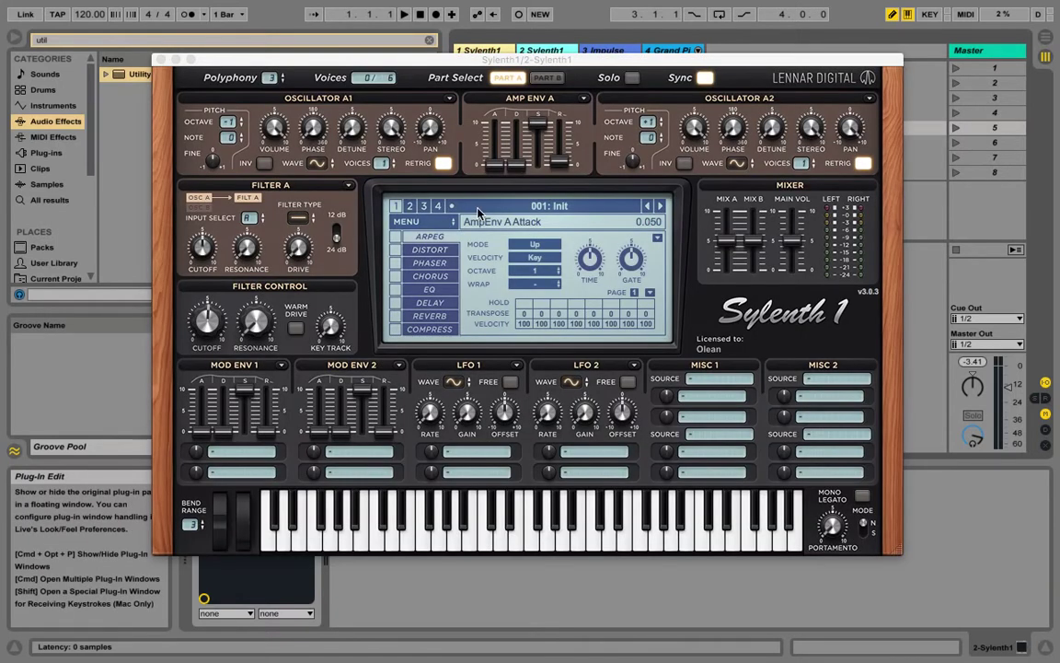
click(384, 168)
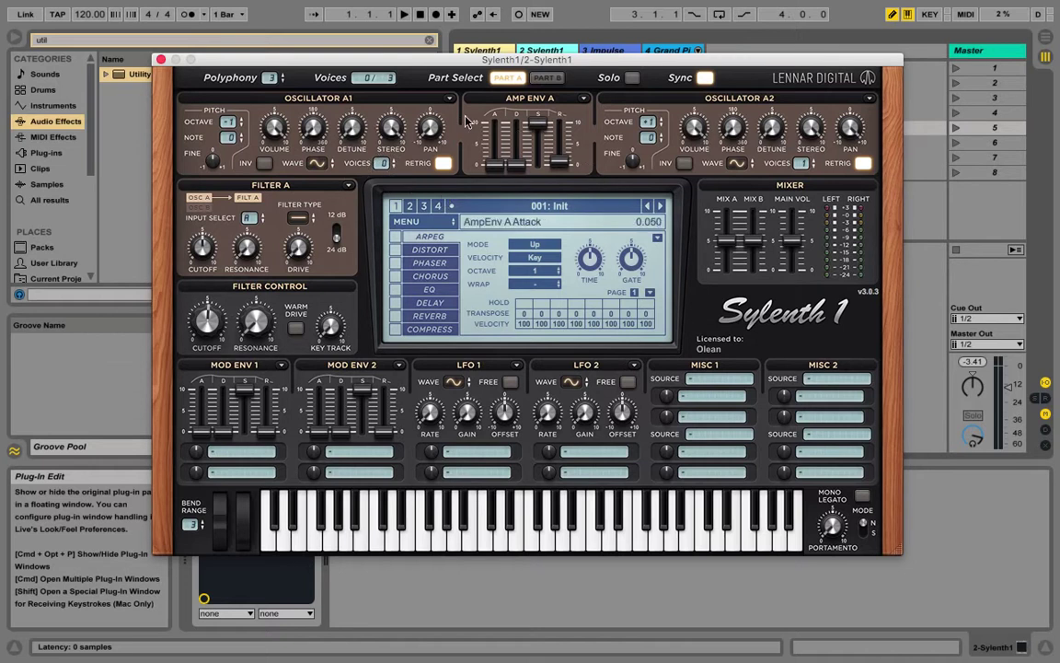
- Close the Sylenth1 window, group the two Sylenth1 tracks together, and arm both for recording
click(160, 60)
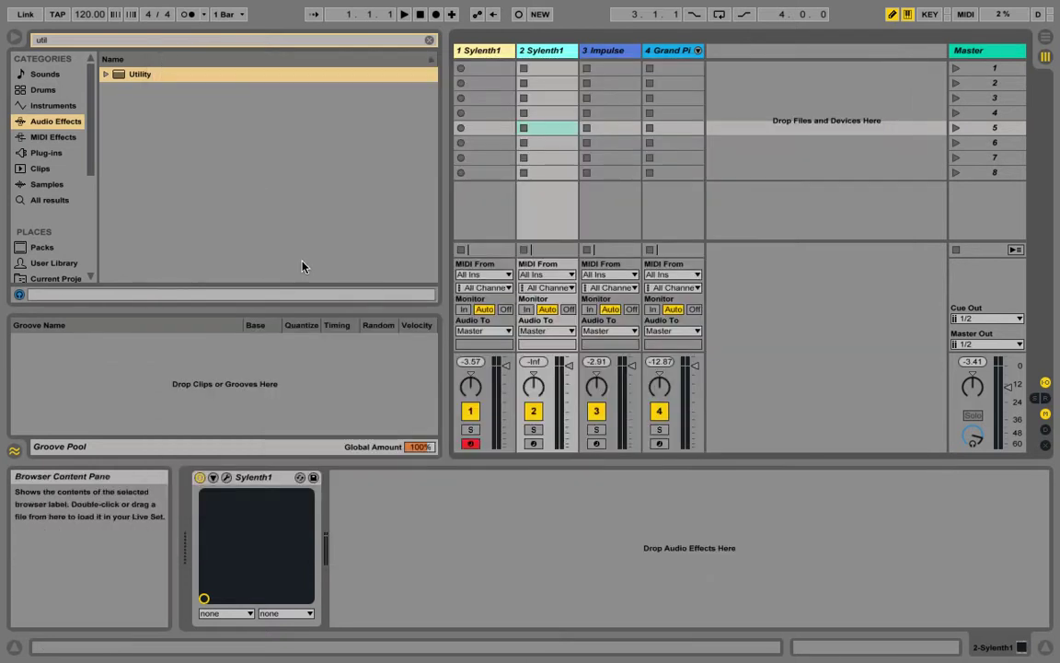
click(533, 444)
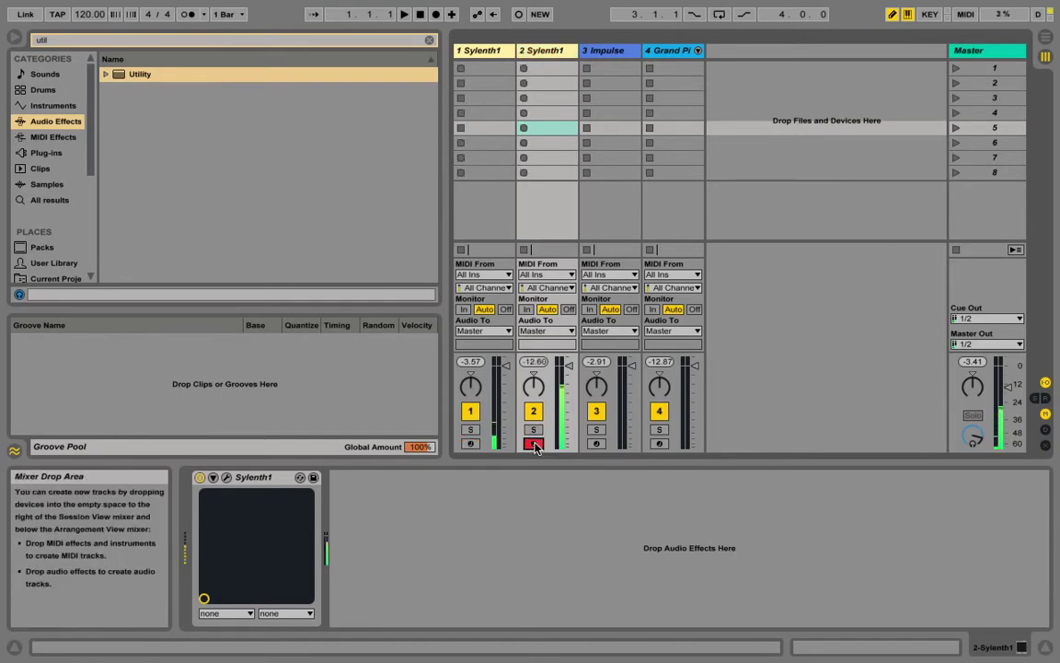
click(487, 50)
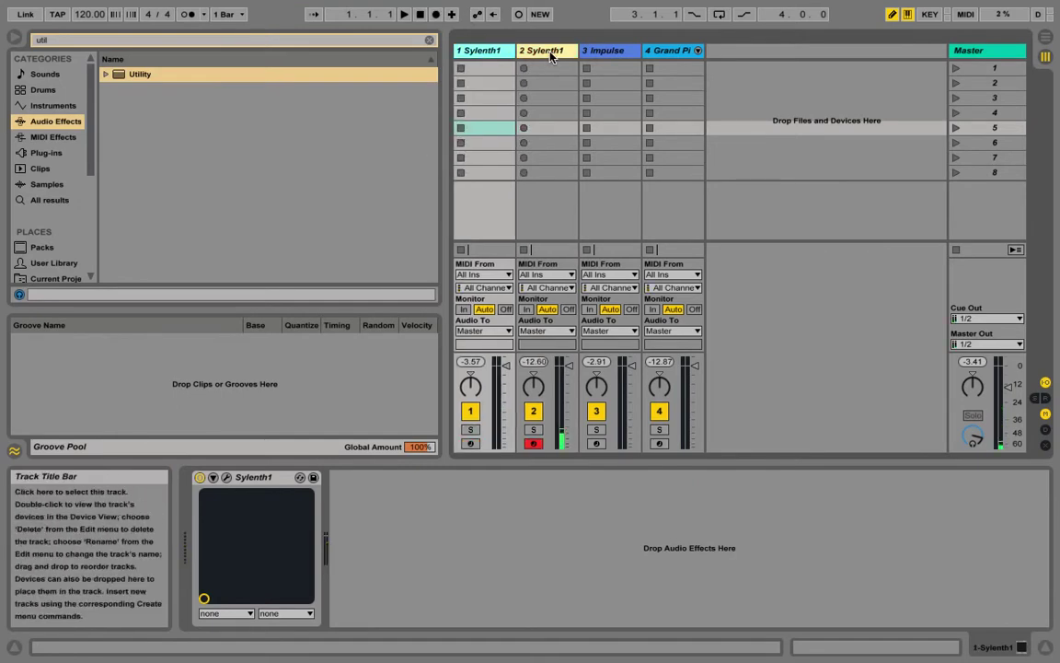
click(550, 56)
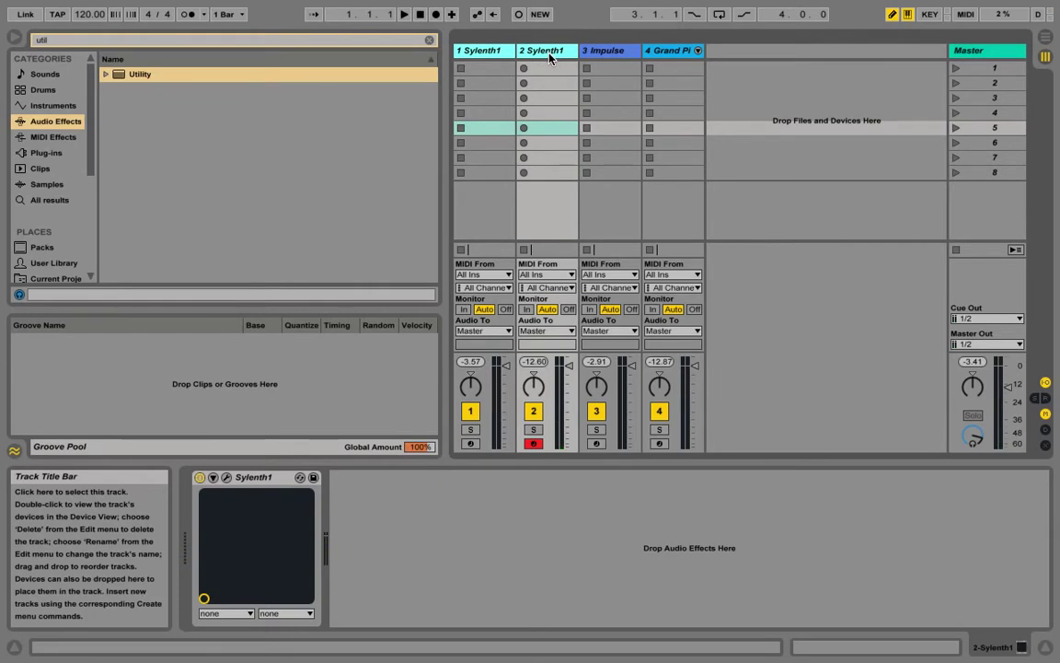
key(ctrl+g)
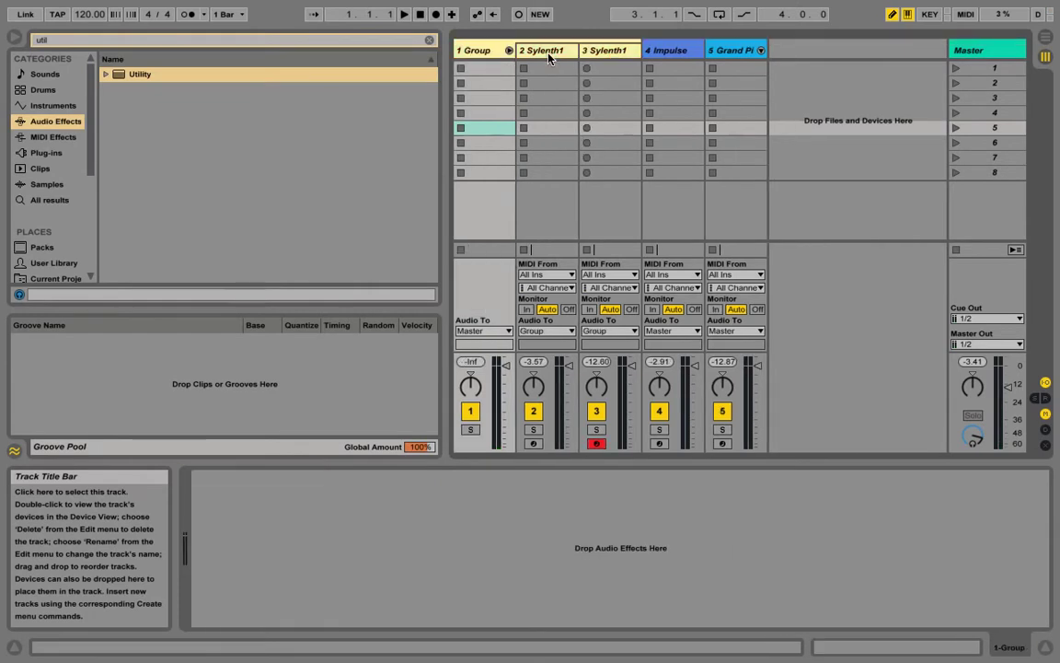
click(534, 445)
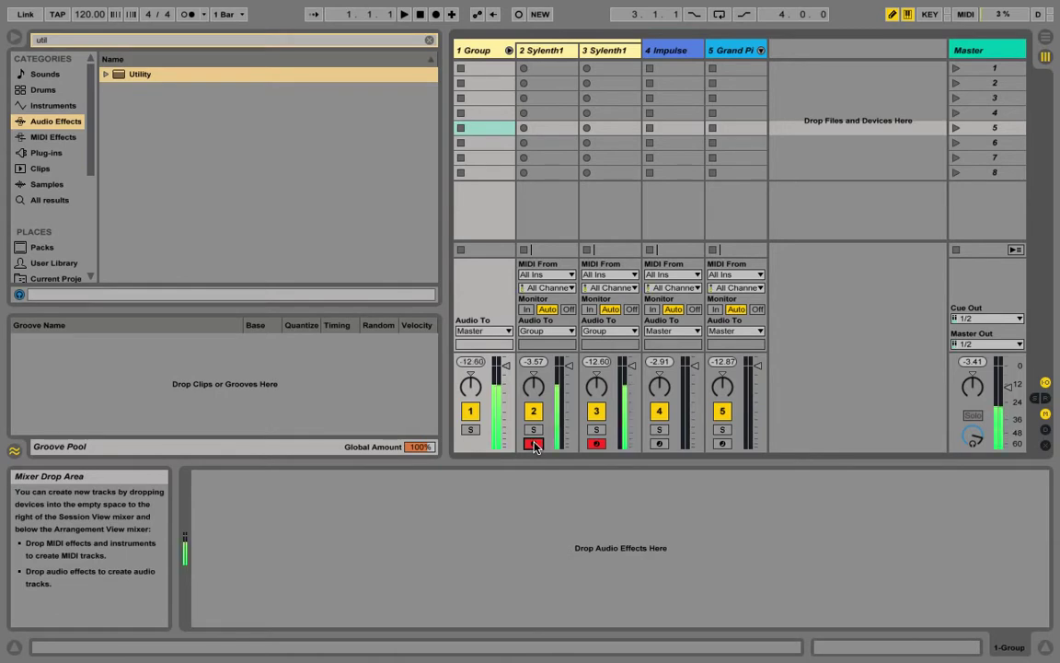
- Check the Oscillator A1 pan in the Sylenth1 on track 2 and the Oscillator A2 pan in the one on track 3
click(542, 50)
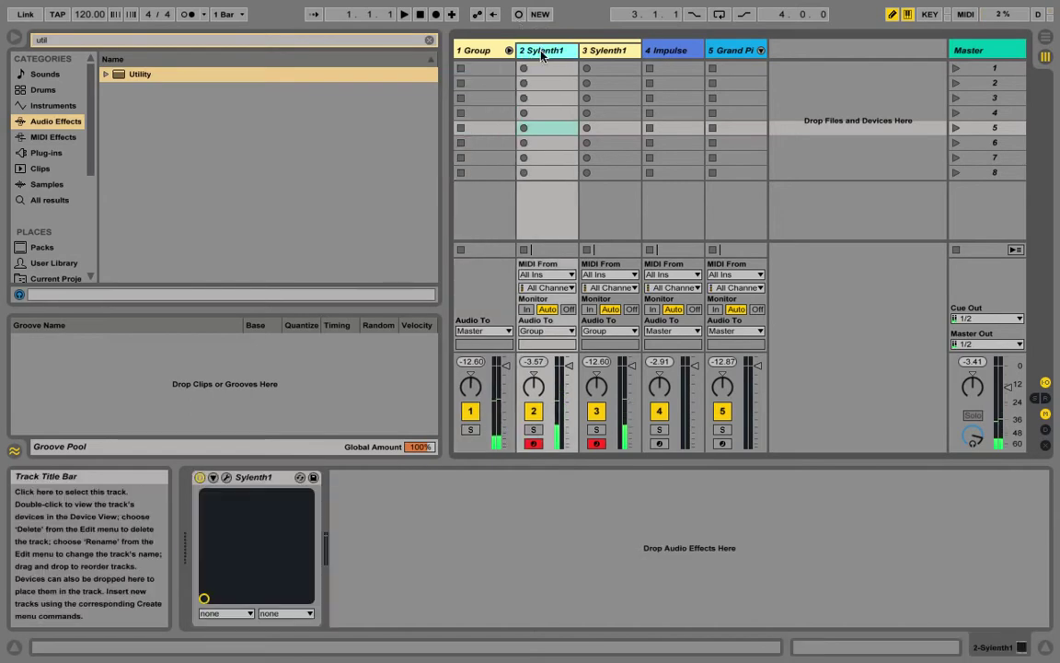
click(227, 480)
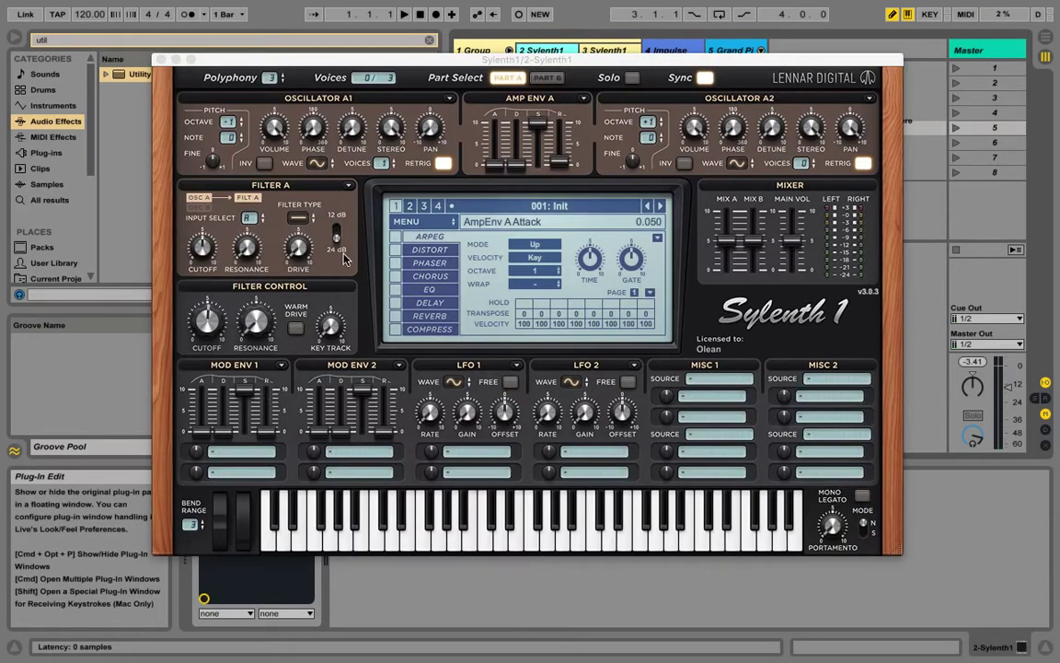
super+click(431, 127)
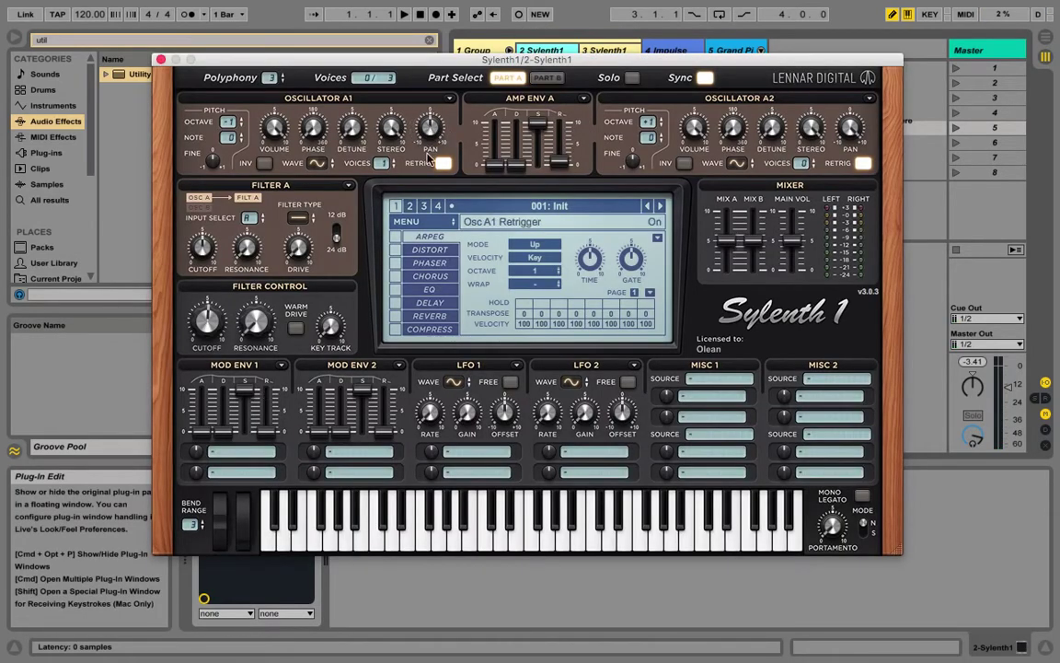
click(161, 60)
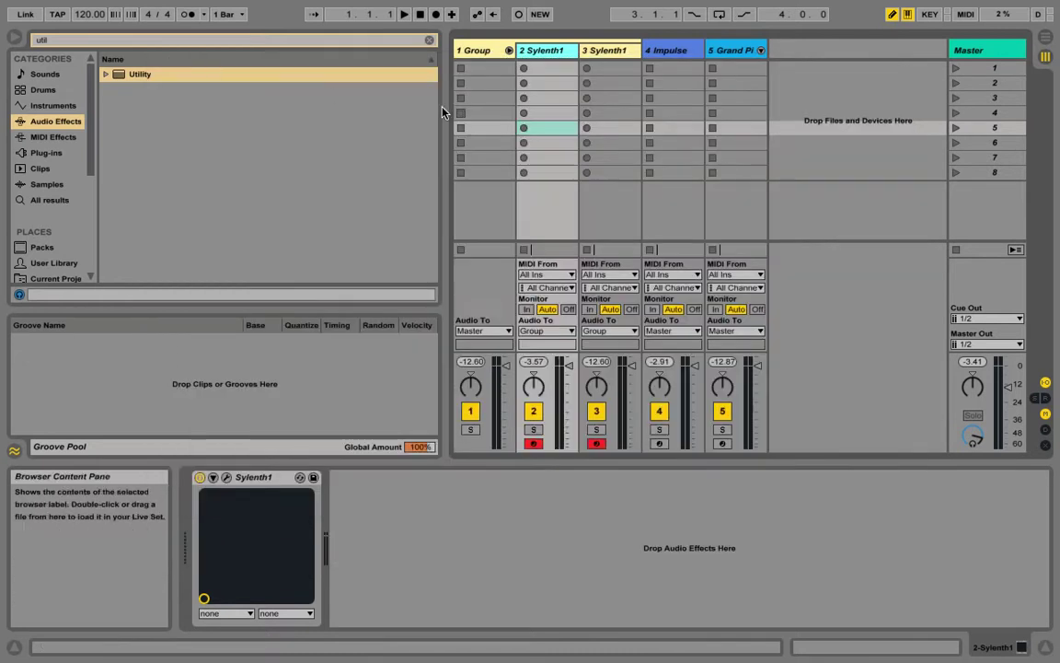
key(Right)
click(226, 477)
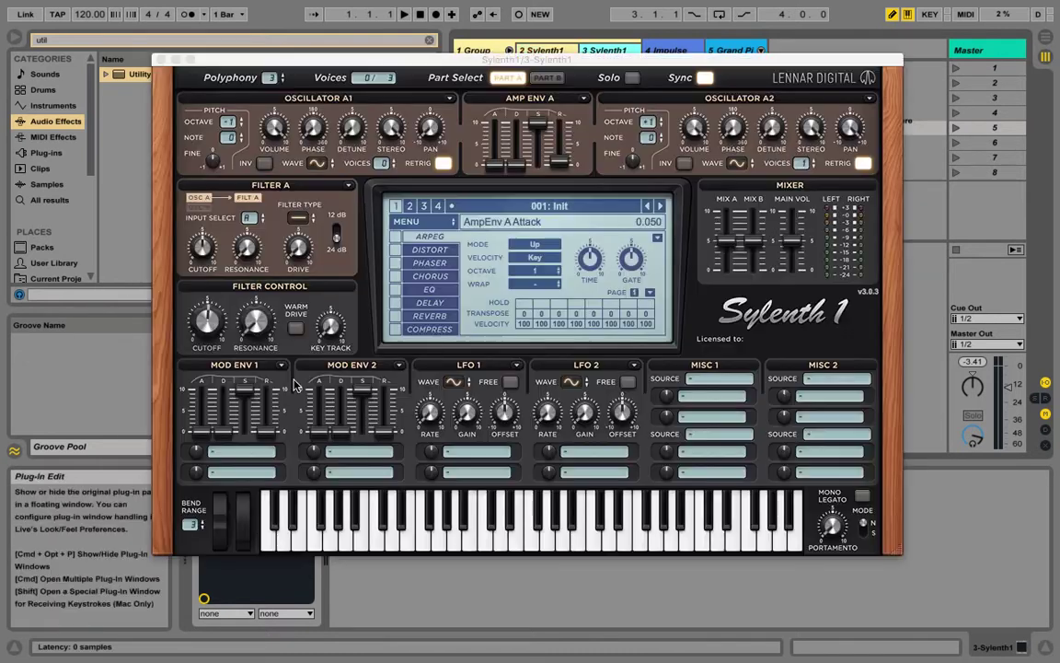
click(850, 129)
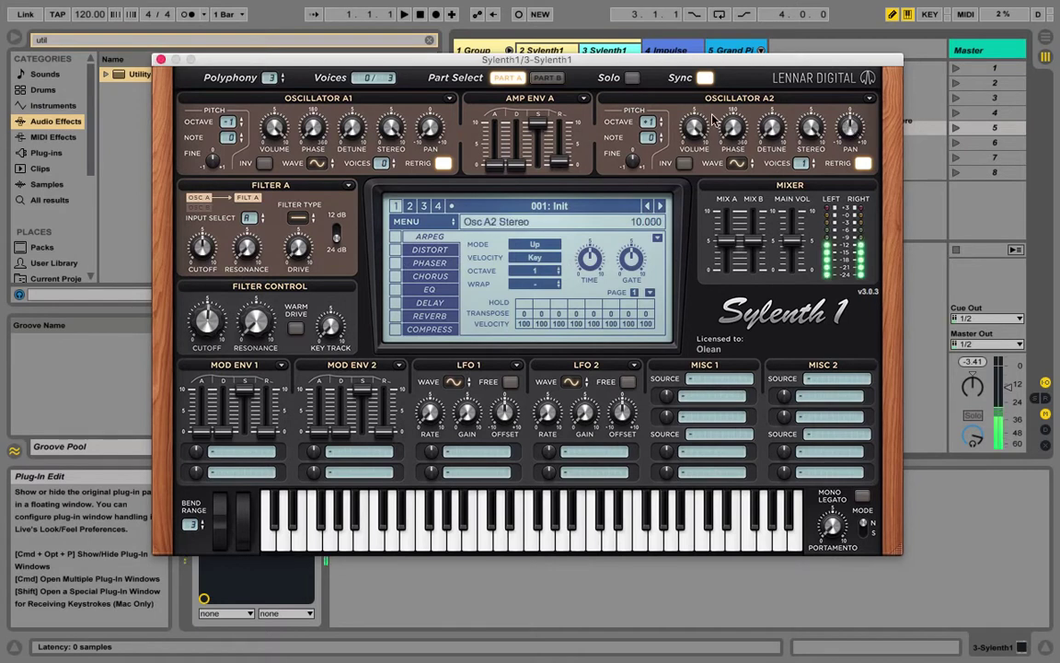
click(161, 60)
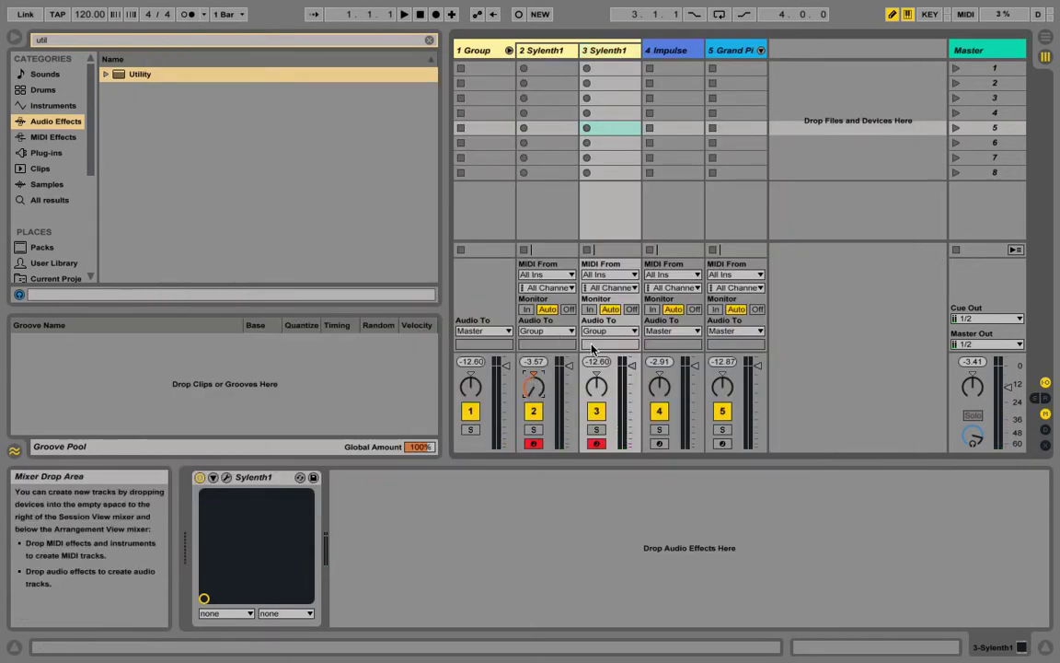
- Try different pan positions on the two Sylenth1 tracks, ending with track 2 partly left and track 3 partly right
drag(597, 389, 597, 367)
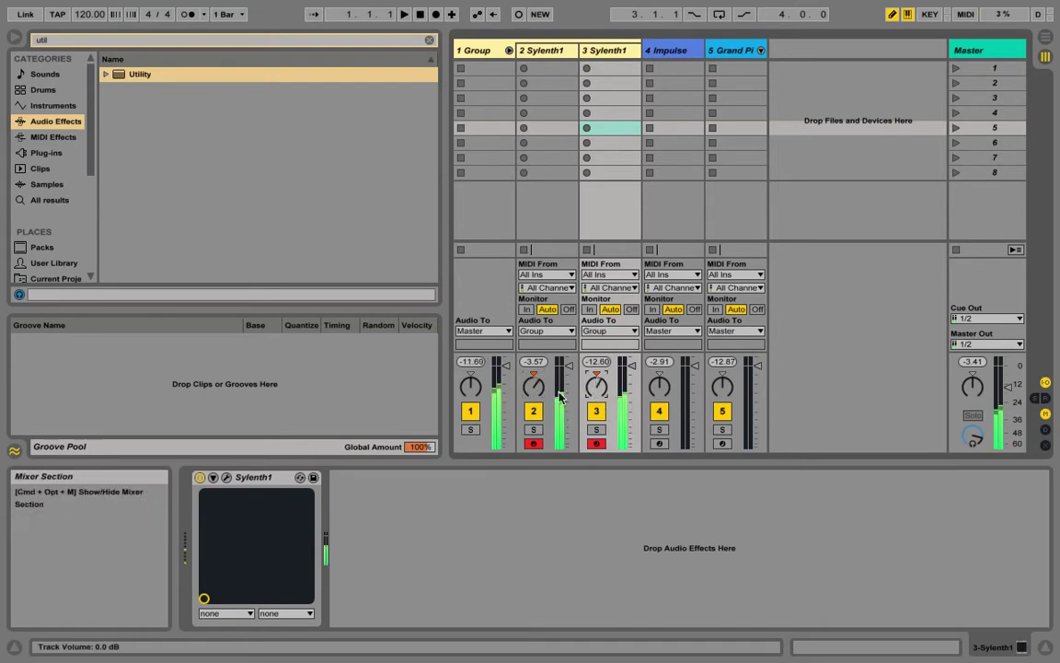
drag(596, 386, 596, 390)
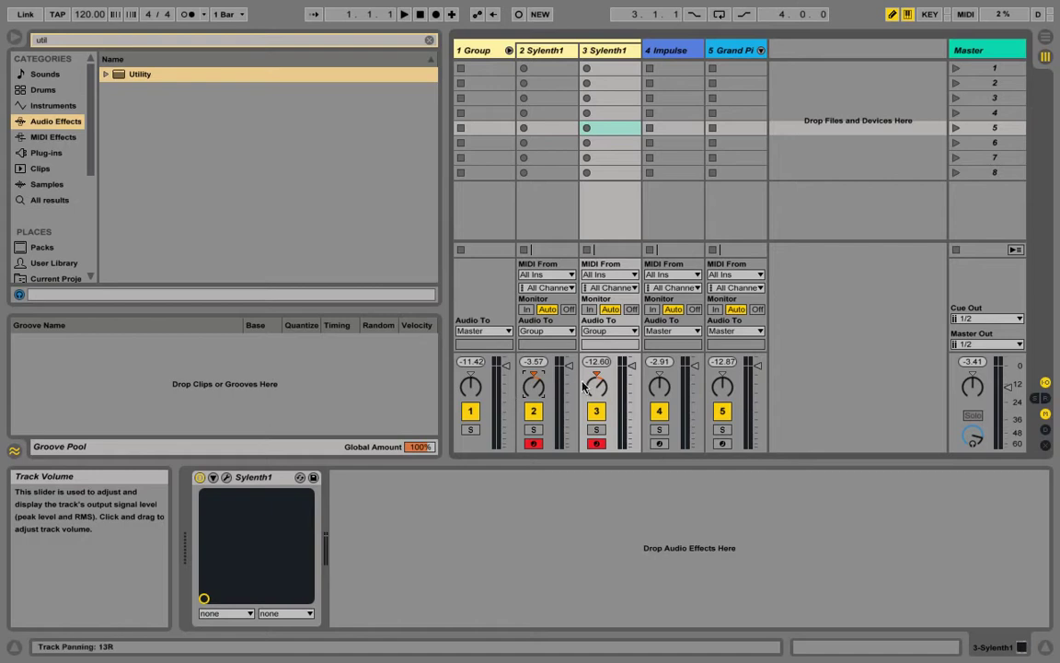
drag(596, 388, 596, 411)
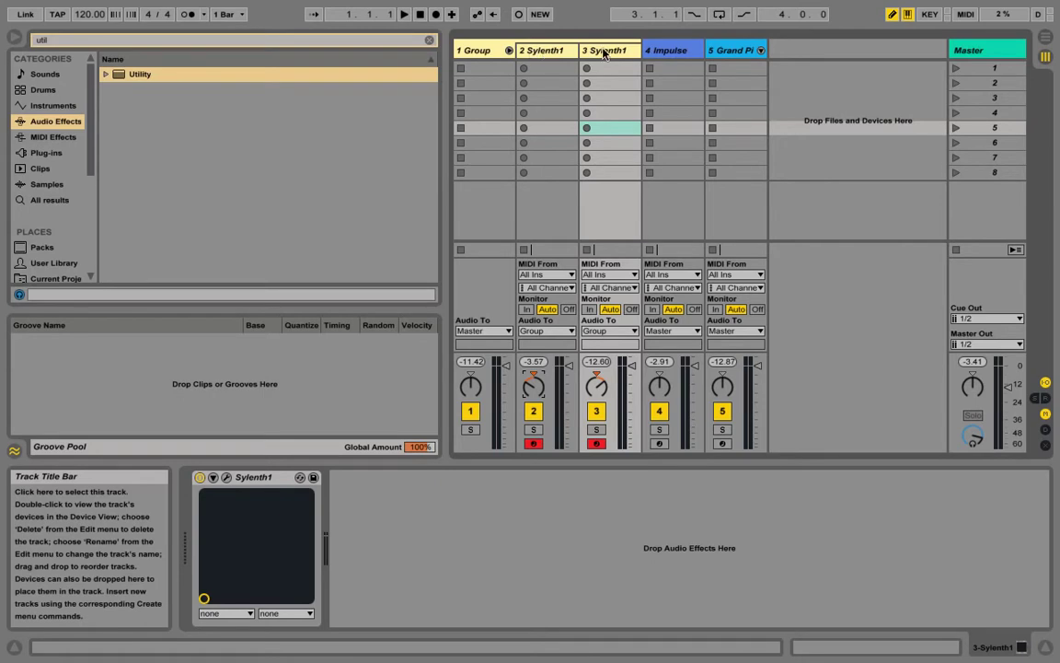
- Duplicate the Impulse piano track and group the two Impulse tracks together
click(676, 53)
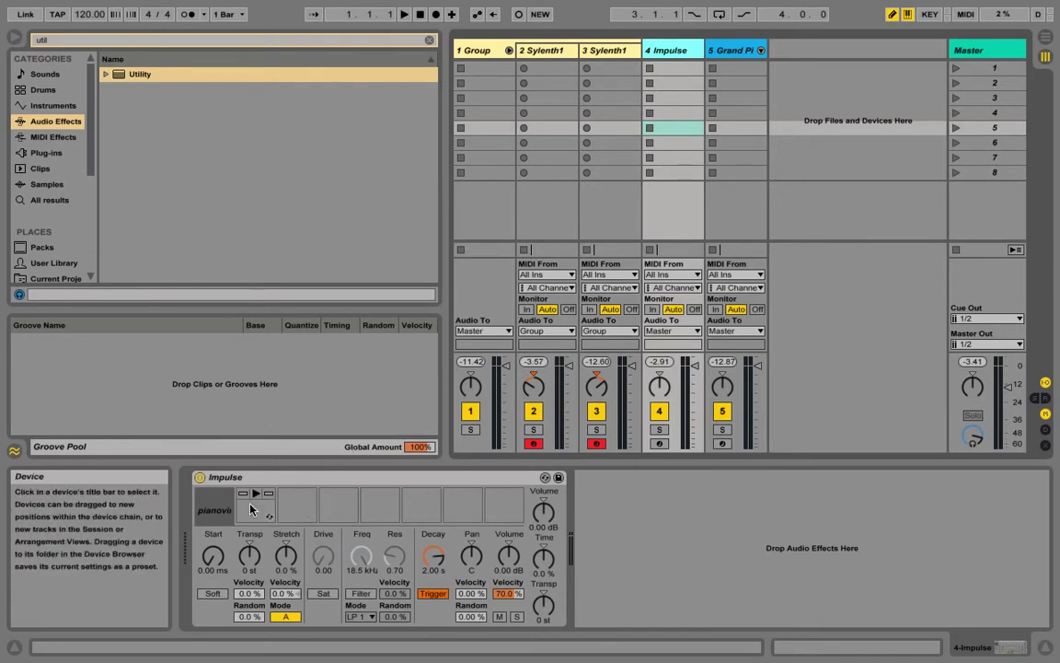
click(213, 502)
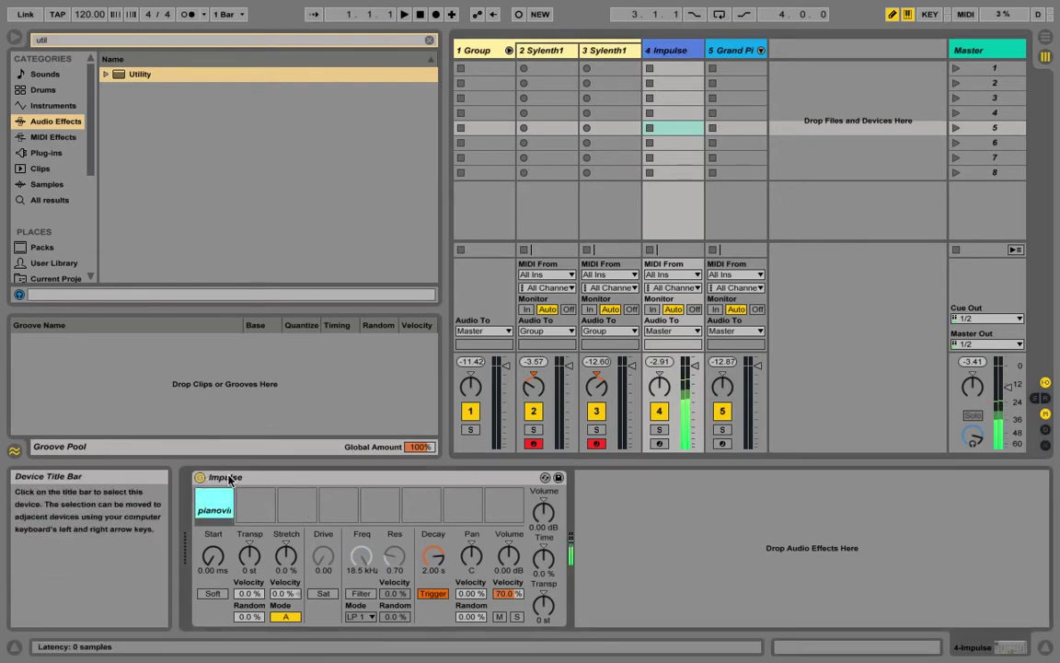
click(669, 52)
key(ctrl+d)
click(732, 53)
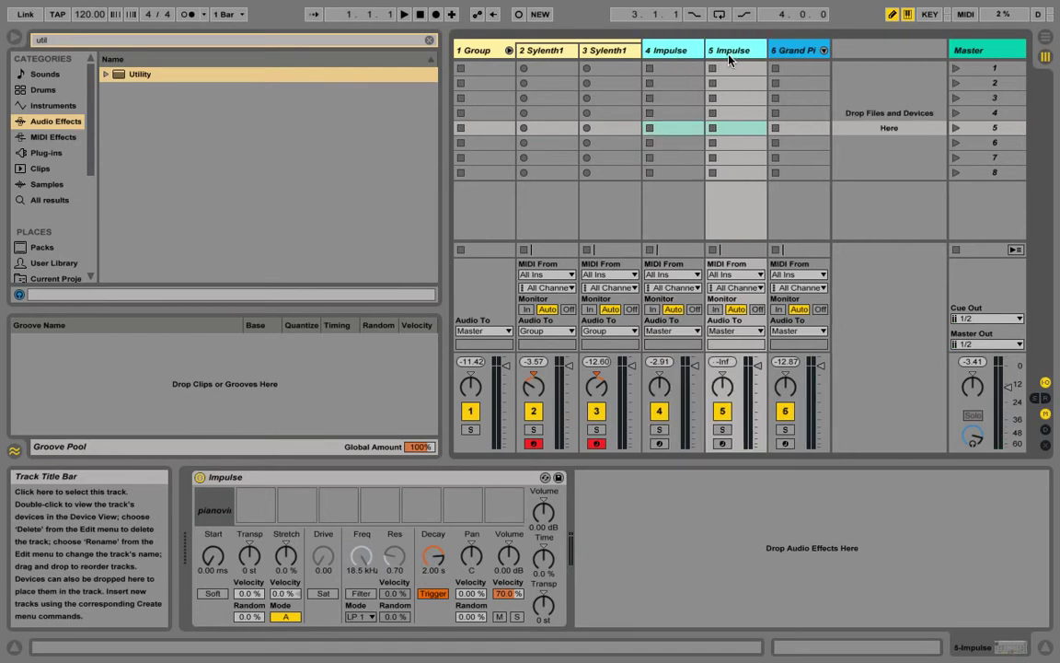
key(ctrl+g)
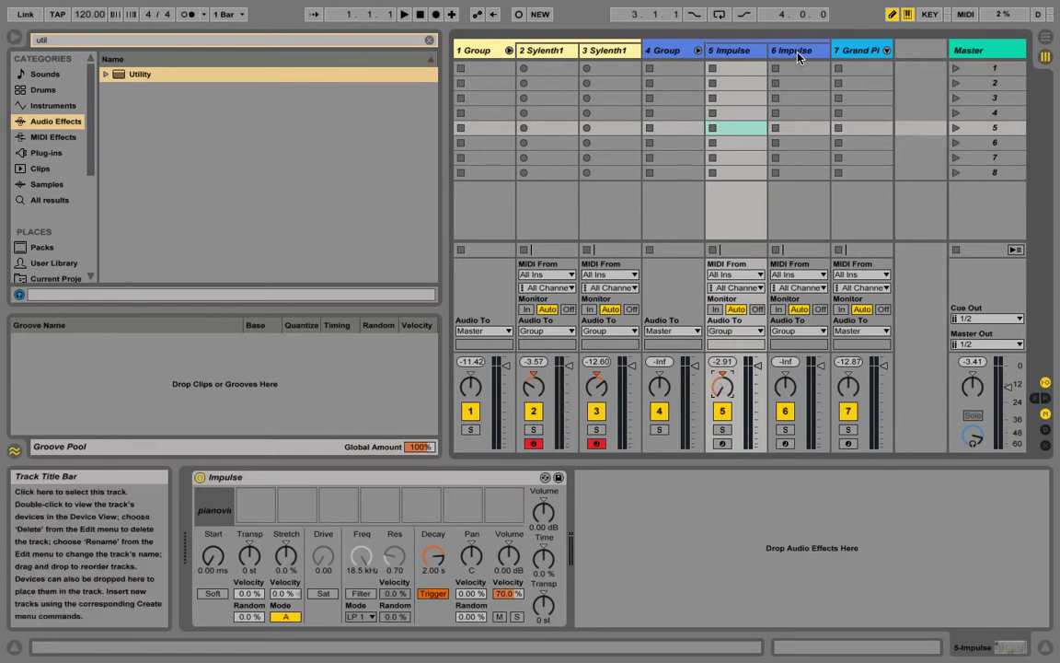
- Pan the Impulse tracks hard left and 50R, and add a Utility set to the Left channel on track 5
drag(785, 387, 785, 380)
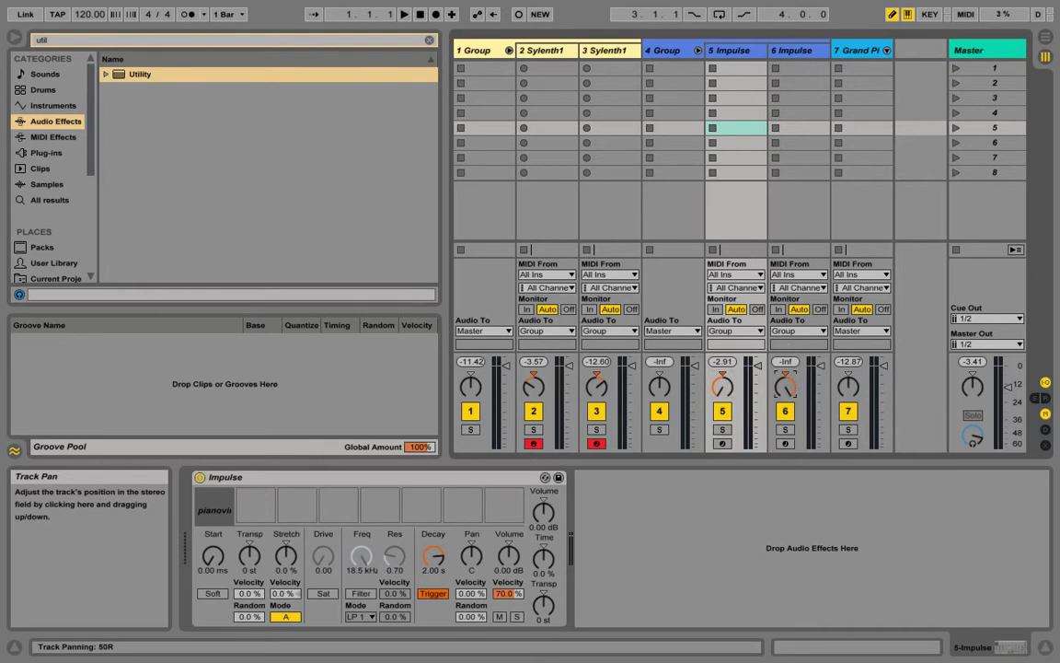
click(736, 53)
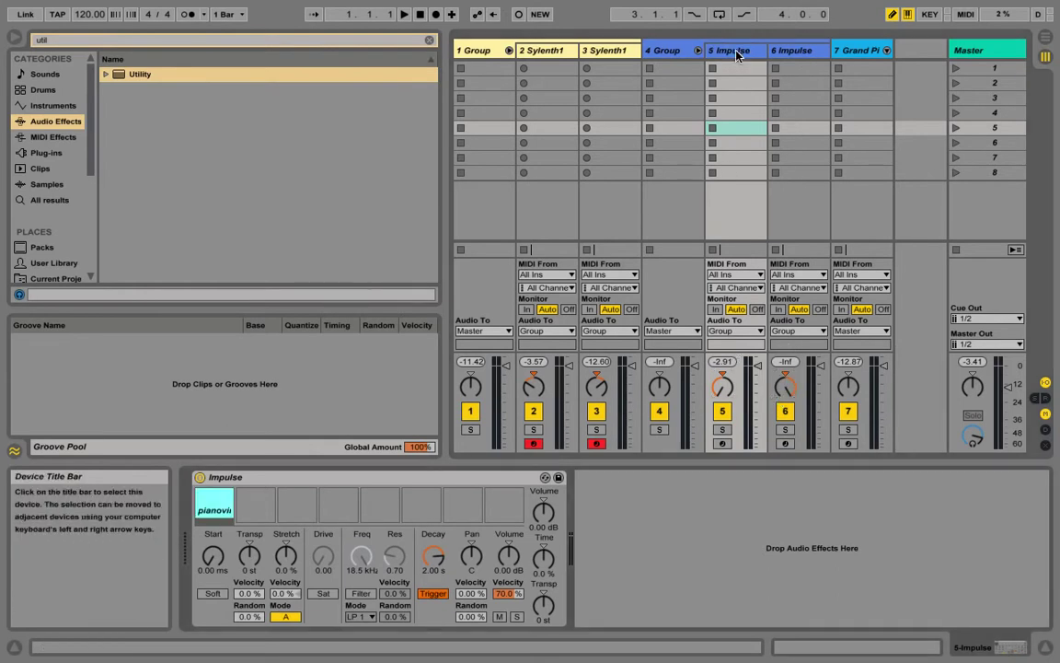
drag(141, 82, 638, 544)
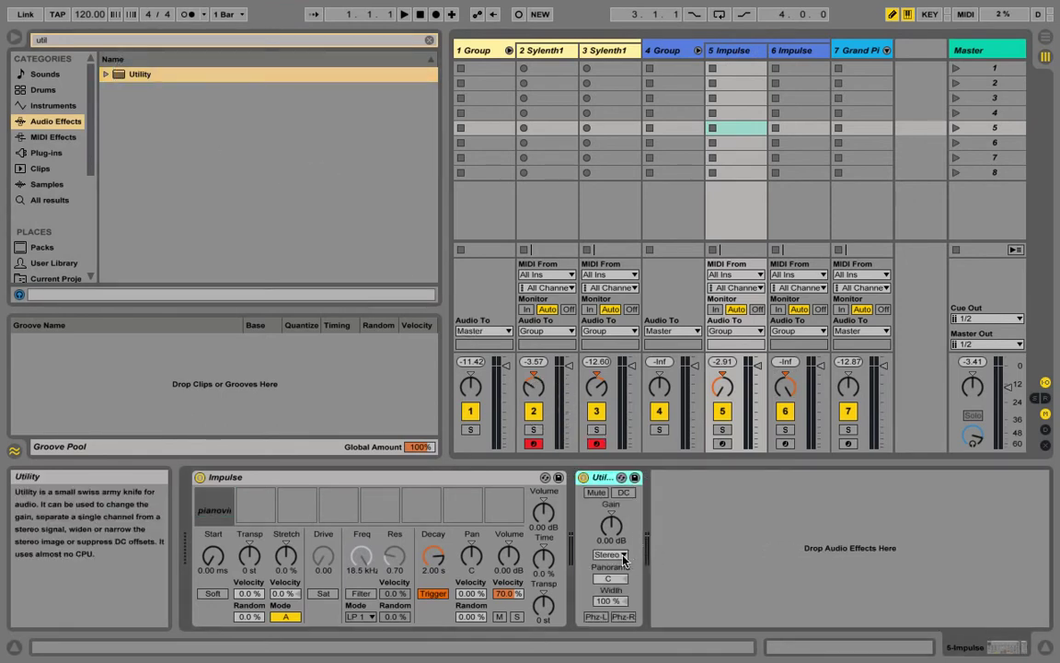
click(610, 554)
click(610, 566)
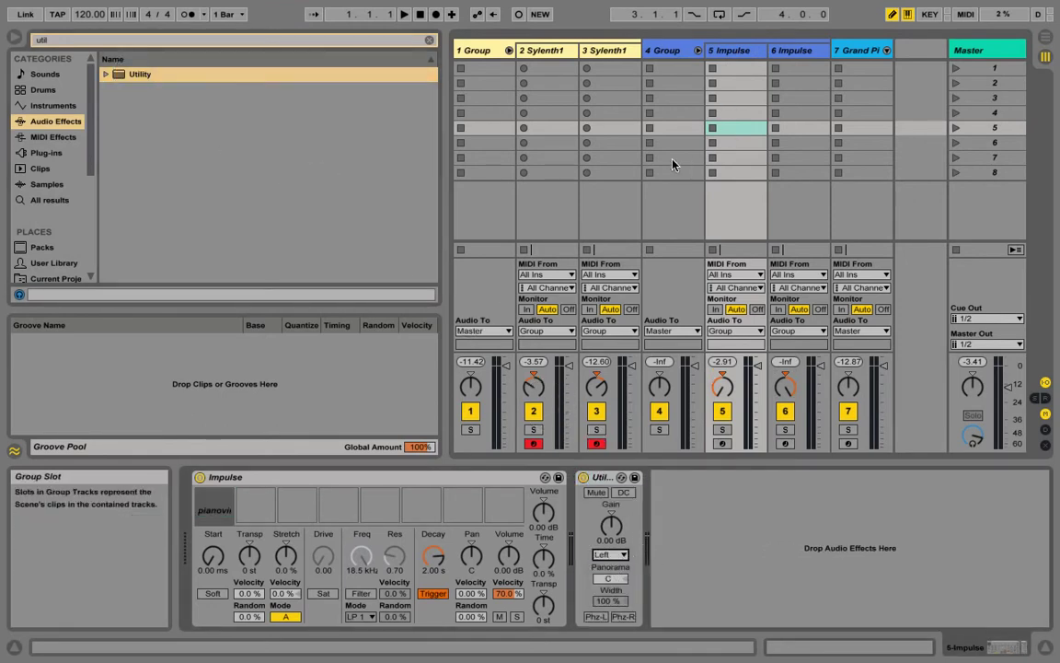
- Add a Utility effect to the Impulse on track 6 and set its channel mode to Right
click(302, 79)
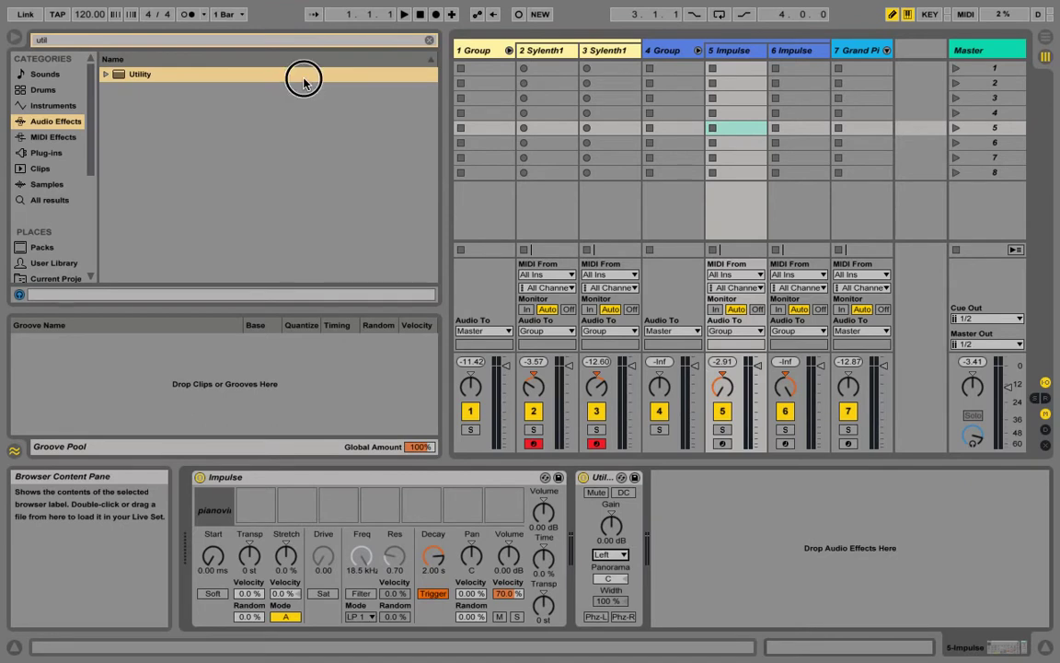
drag(318, 69, 514, 36)
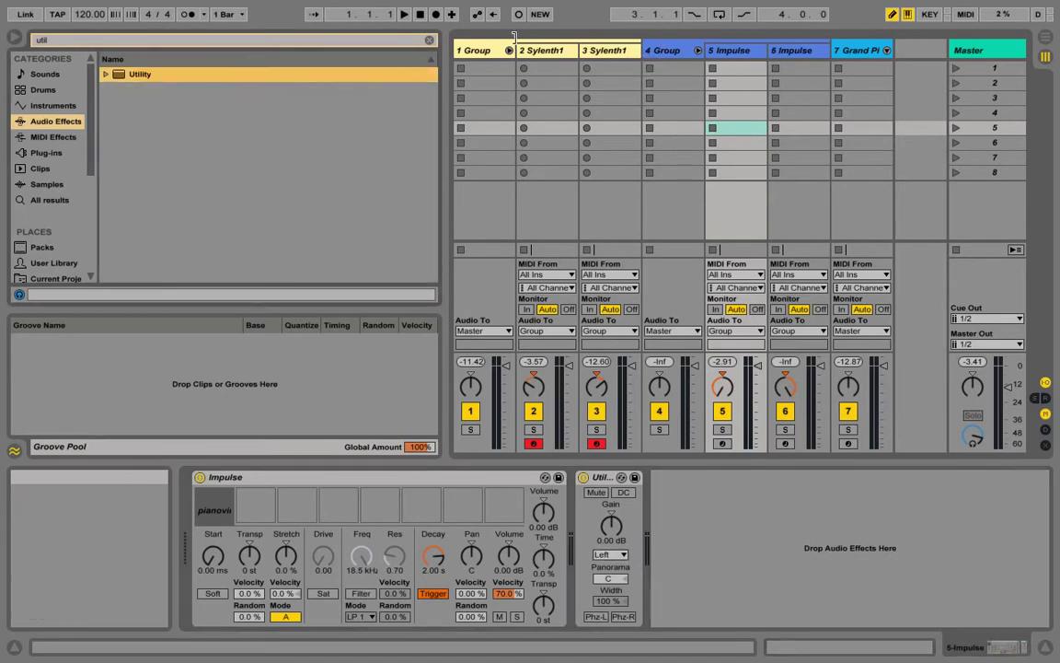
drag(145, 82, 783, 53)
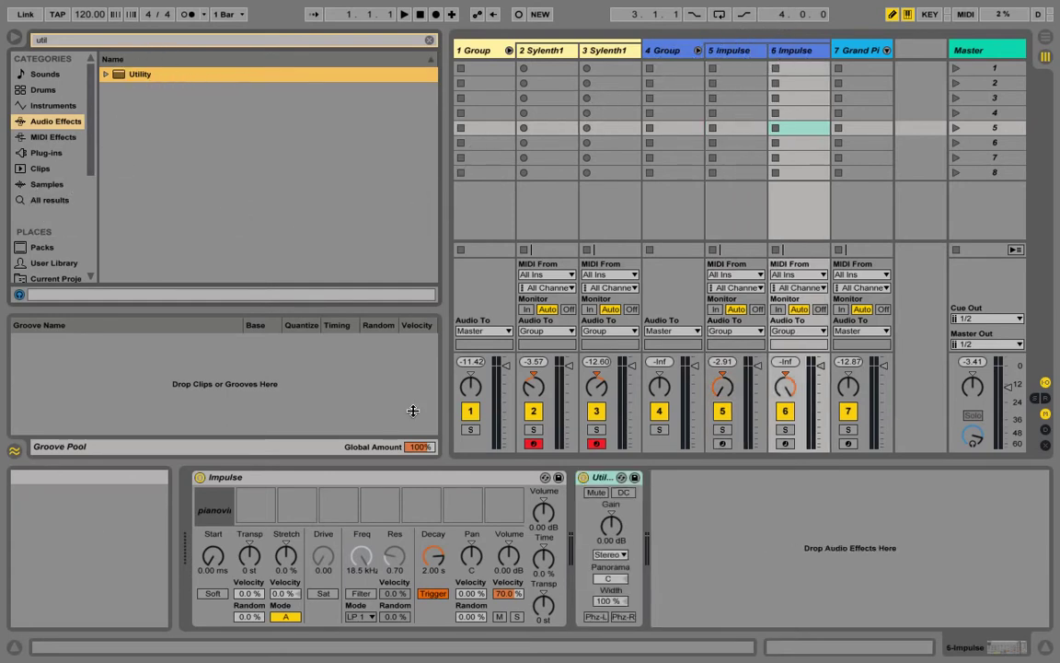
click(610, 554)
click(611, 592)
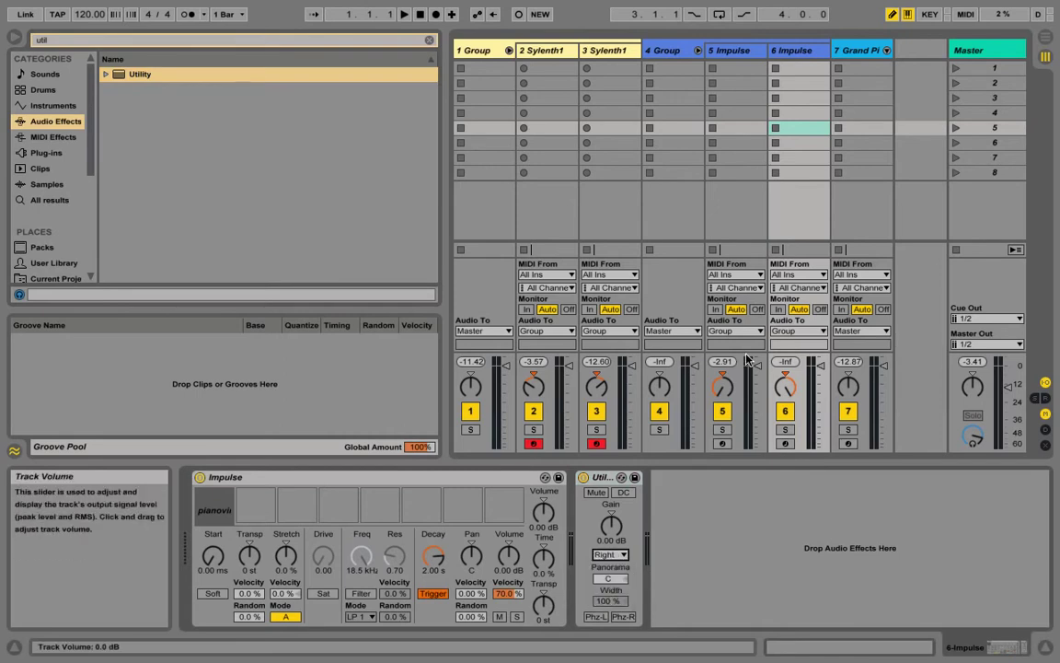
- Switch record arming from the two Sylenth1 tracks to the two Impulse tracks, and ease track 5's pan back from hard left
click(722, 410)
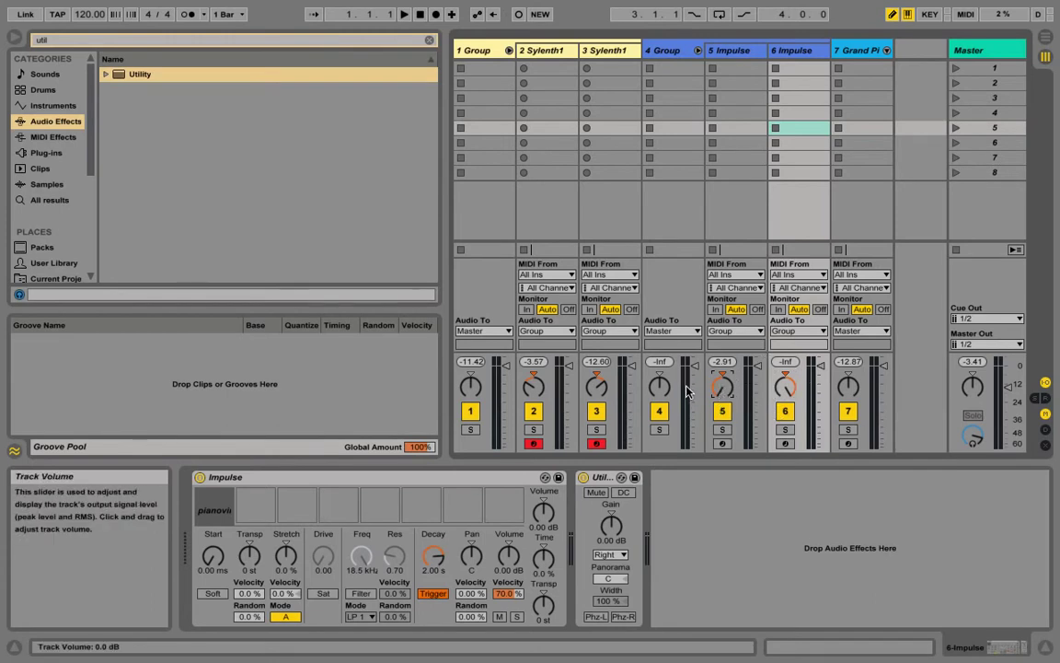
click(723, 444)
click(785, 444)
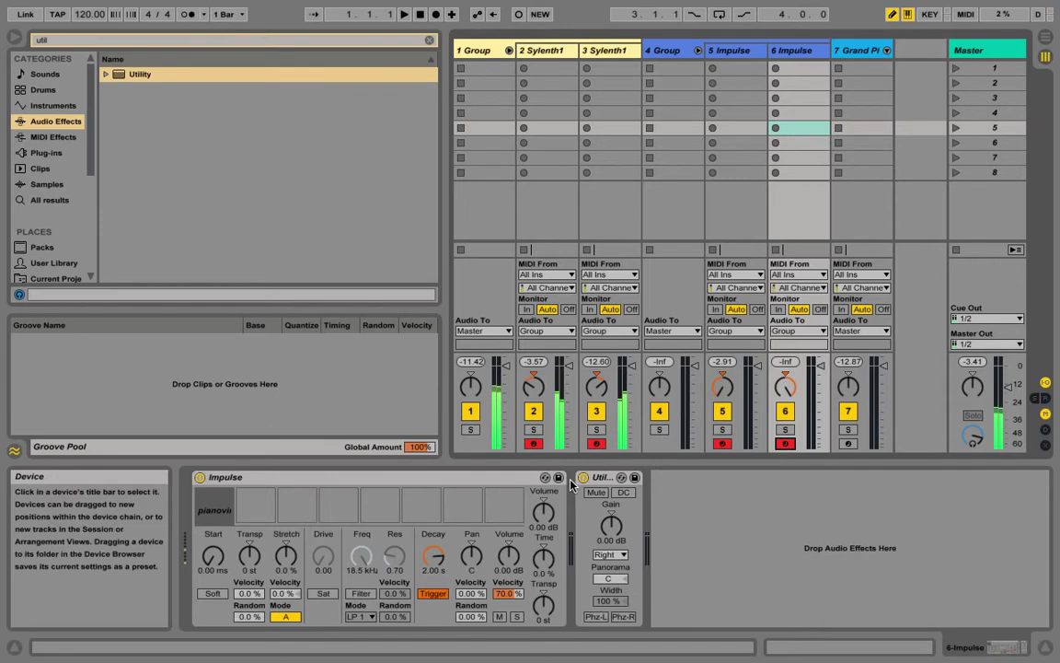
click(597, 445)
click(533, 445)
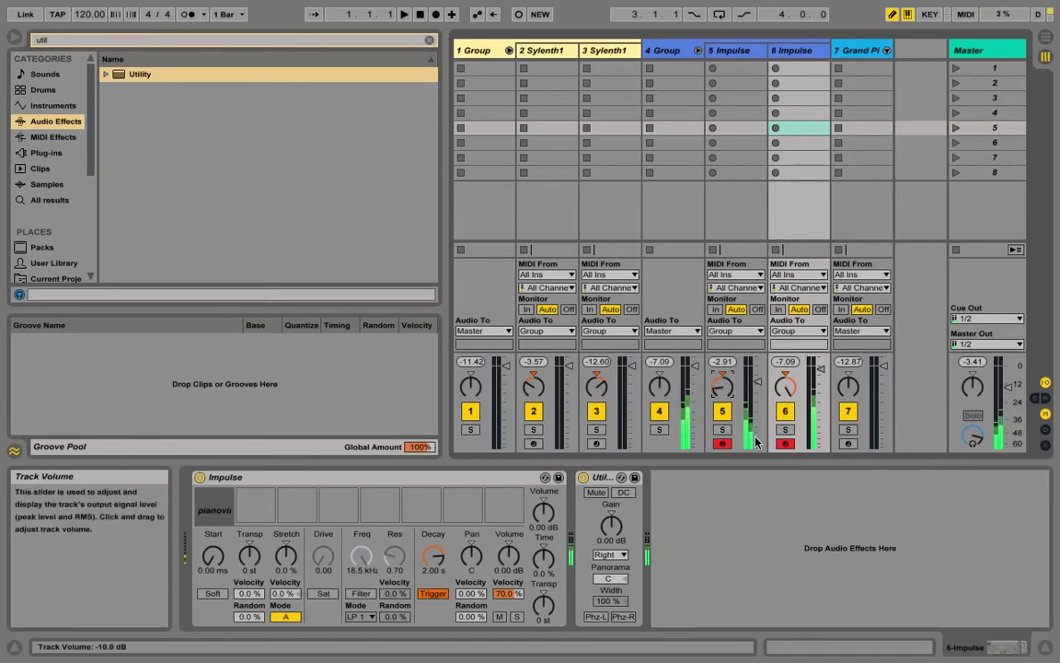
drag(722, 386, 723, 368)
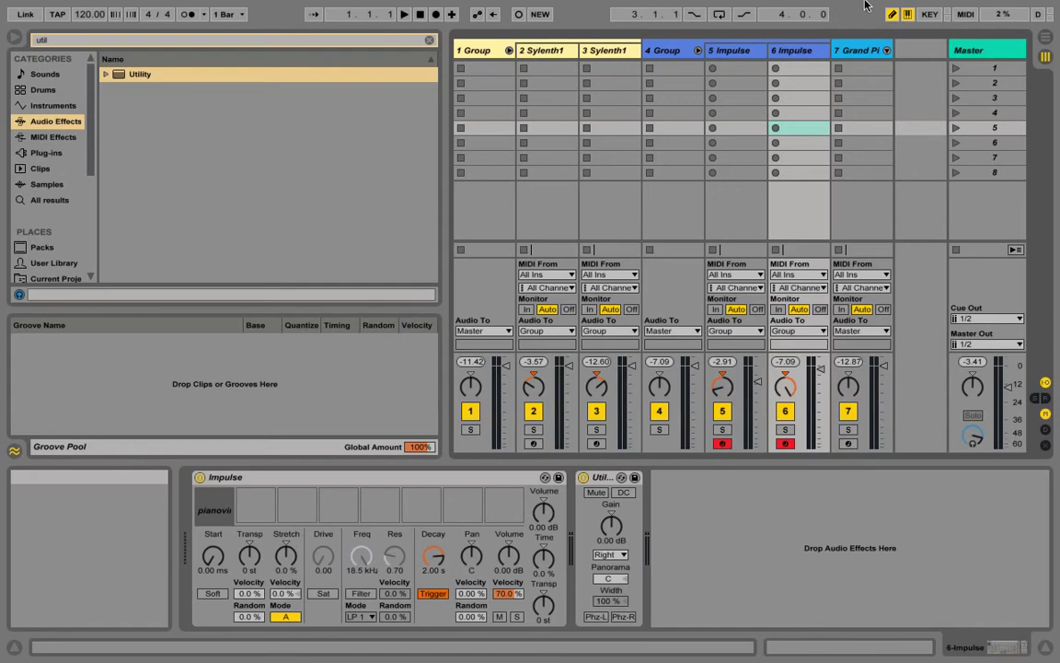
mouse_move(864, 6)
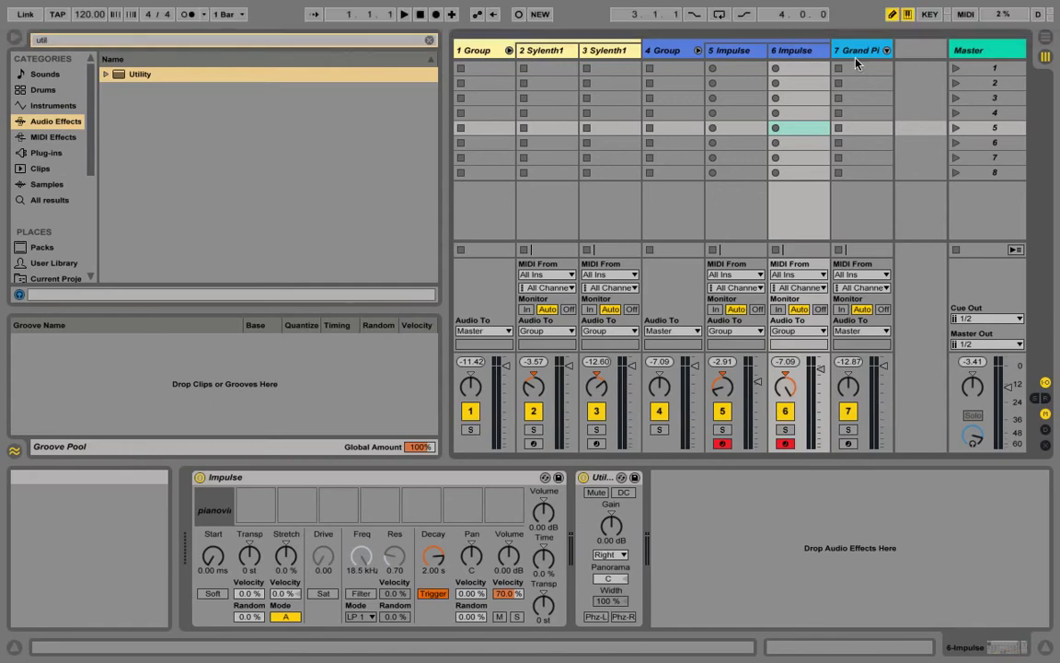